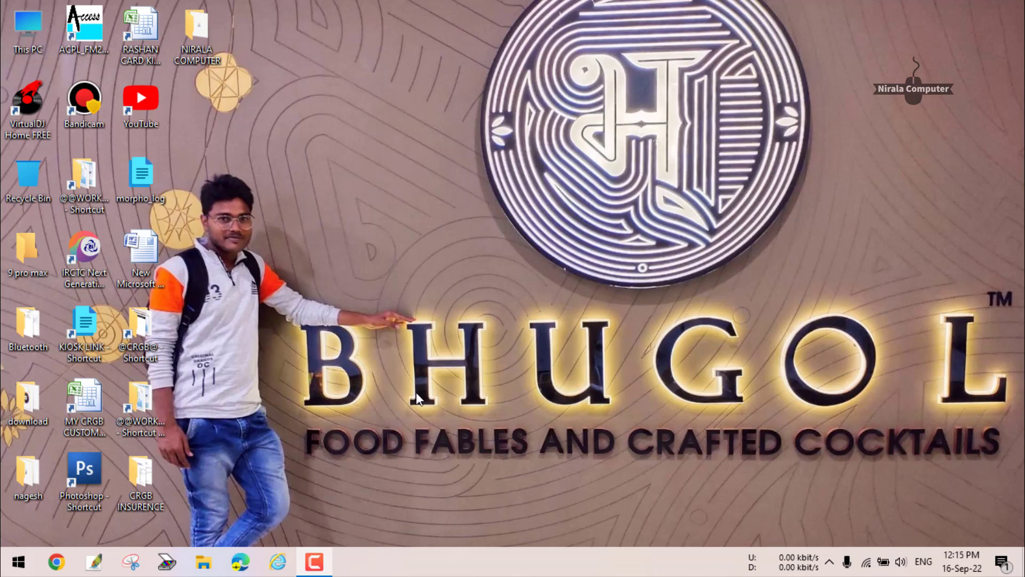
Launch the kiosk portal in the browser and fill in the agent user ID, password and captcha.
left_click(371, 399)
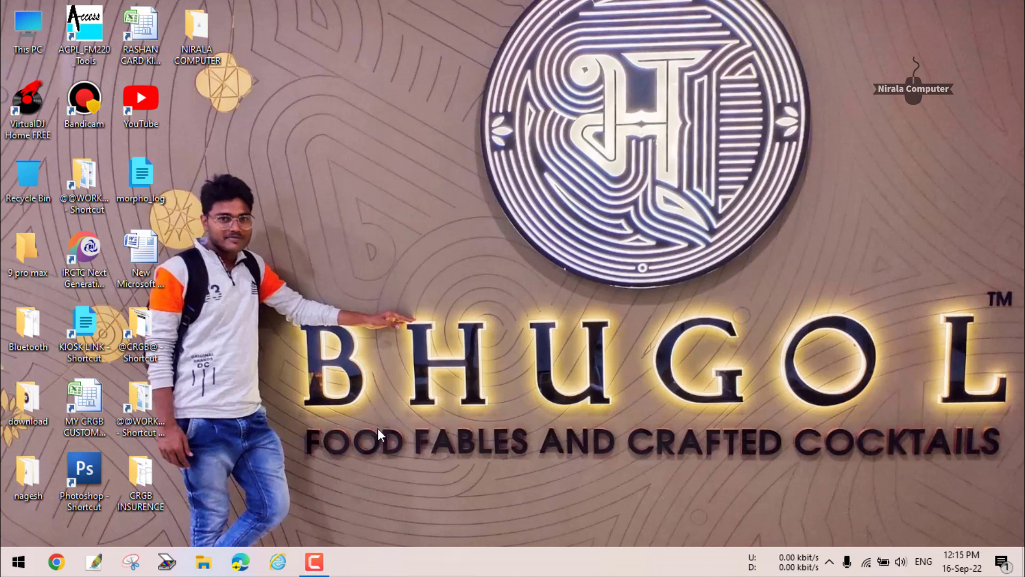
left_click(281, 559)
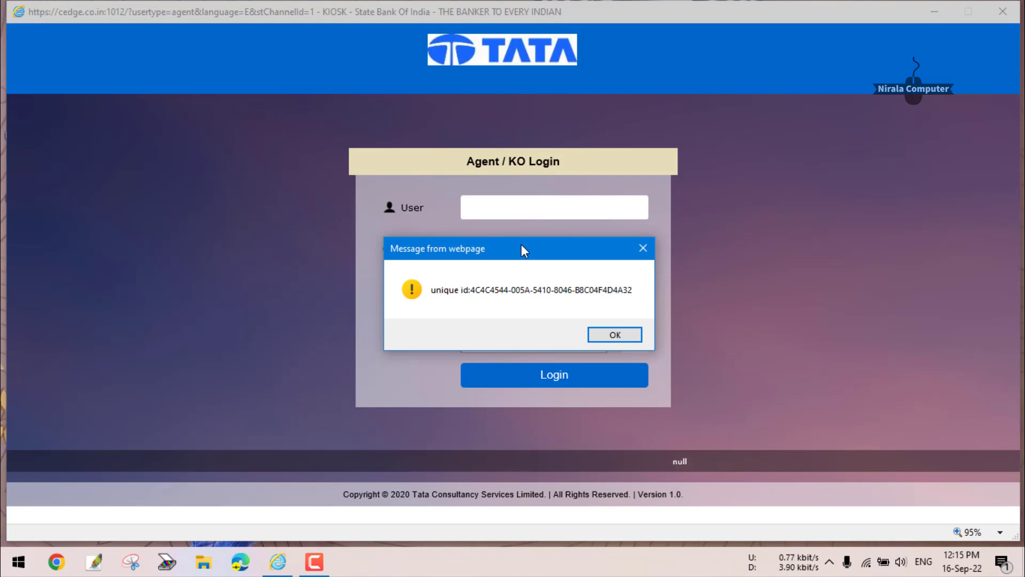
key("Return")
type("3")
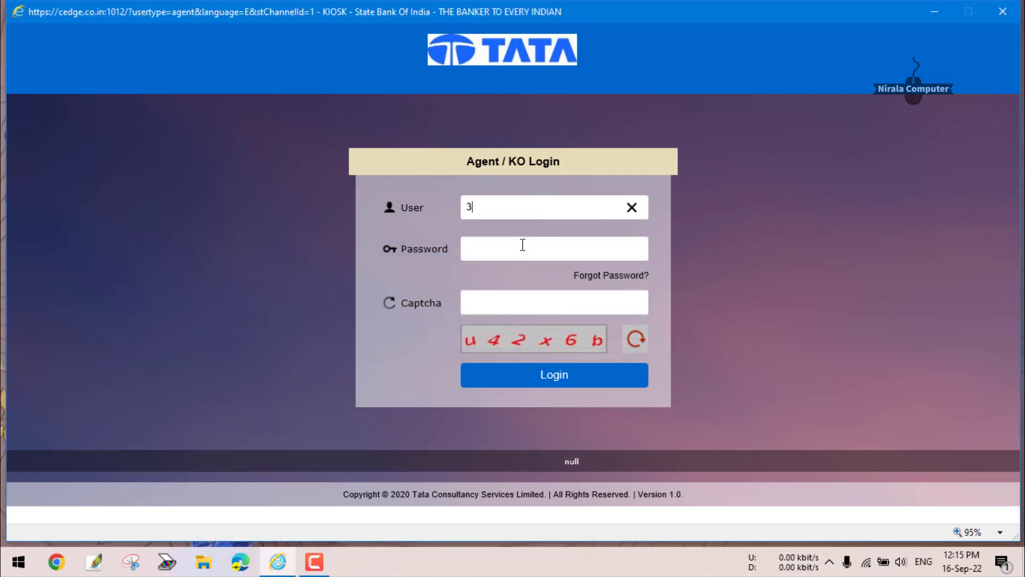
type("unreadable")
key("Tab")
type("unreadable")
key("Tab")
type("u42x6b")
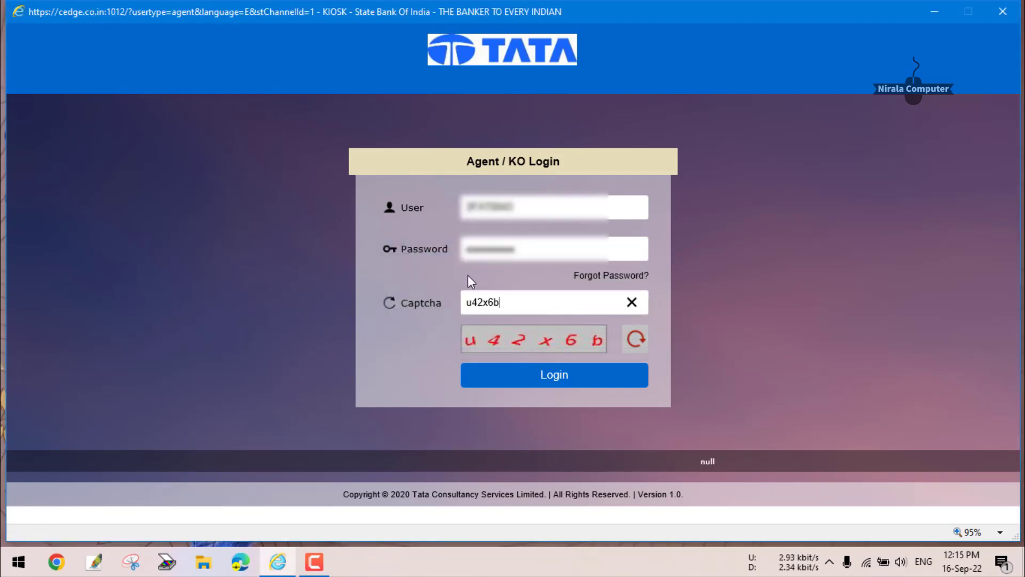
Log in, clear the service alerts, give Aadhaar consent and choose the left thumb.
left_click(562, 376)
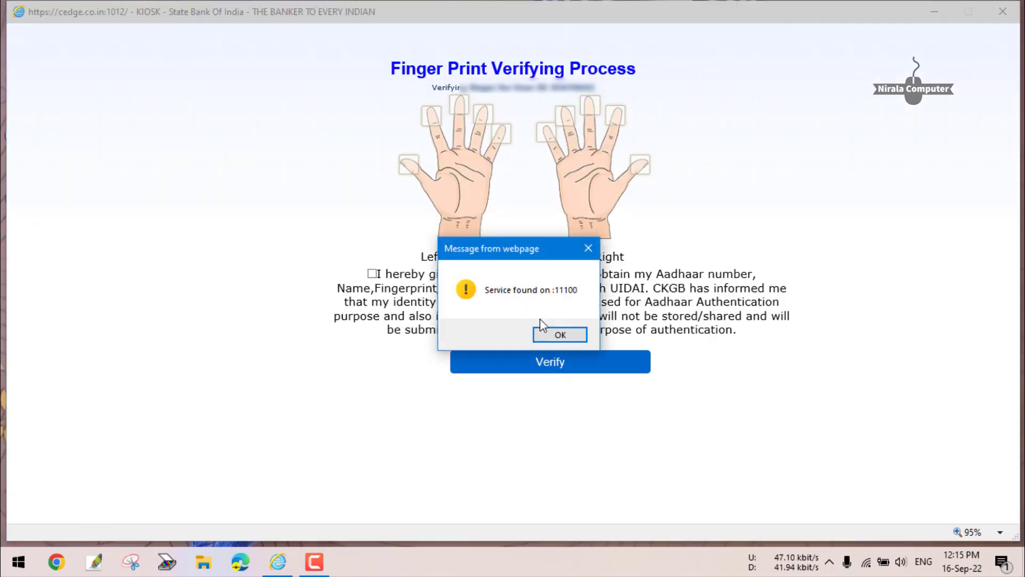
key("Return")
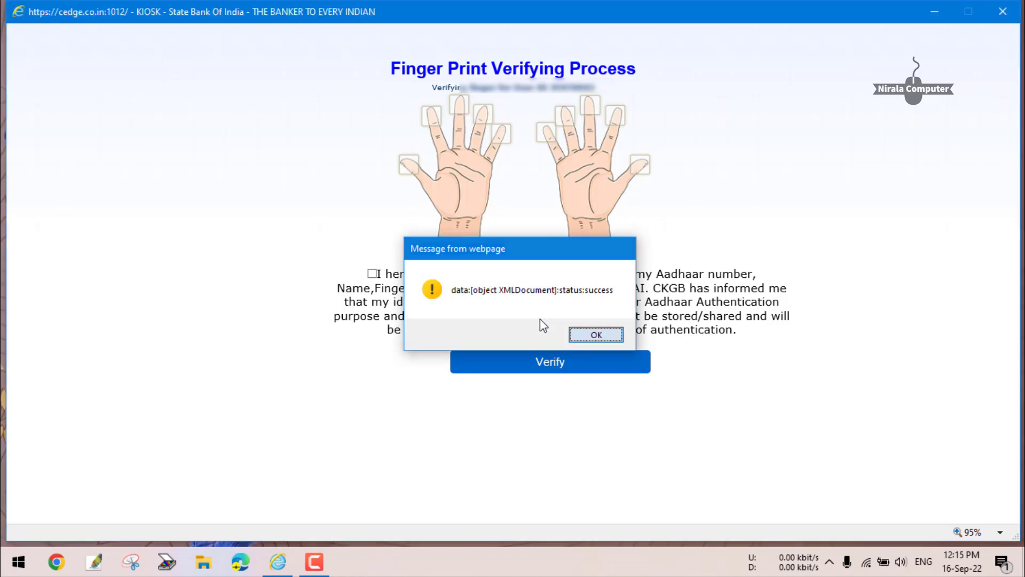
key("Return")
key("Return")
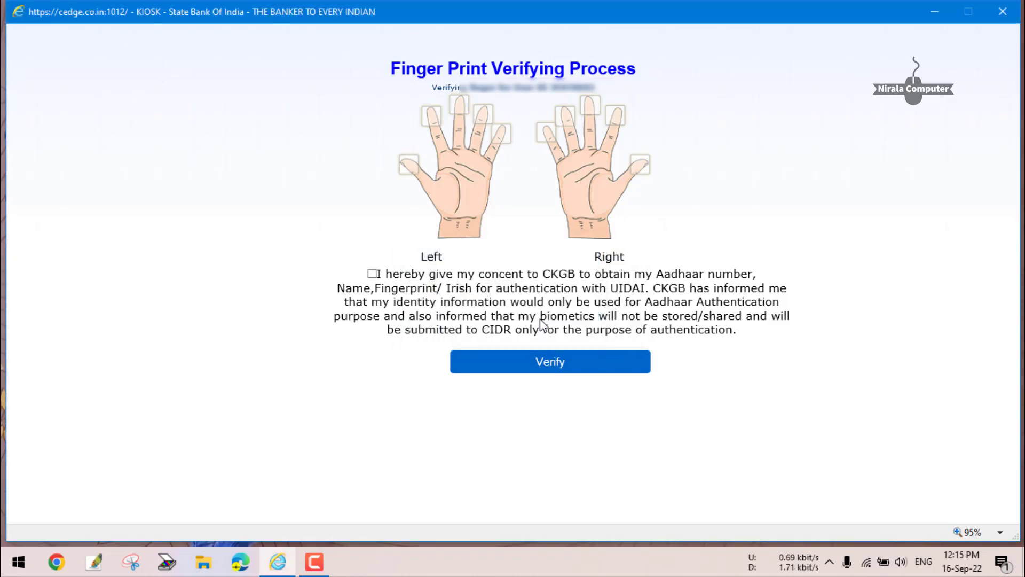
left_click(372, 273)
left_click(408, 170)
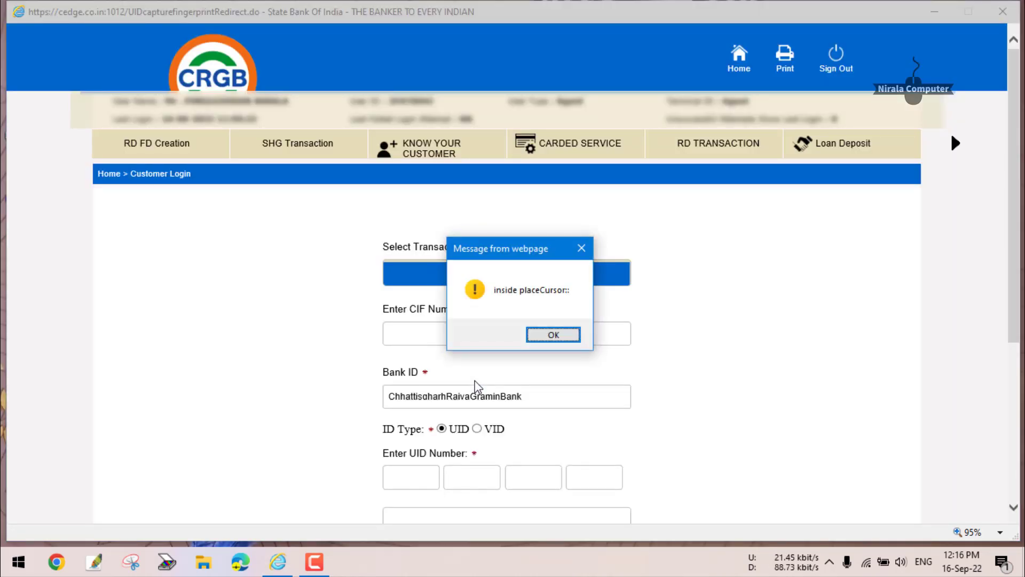
Dismiss the placeCursor, device found and scanning ports alerts to reach the UID Customer Login form.
key("Return")
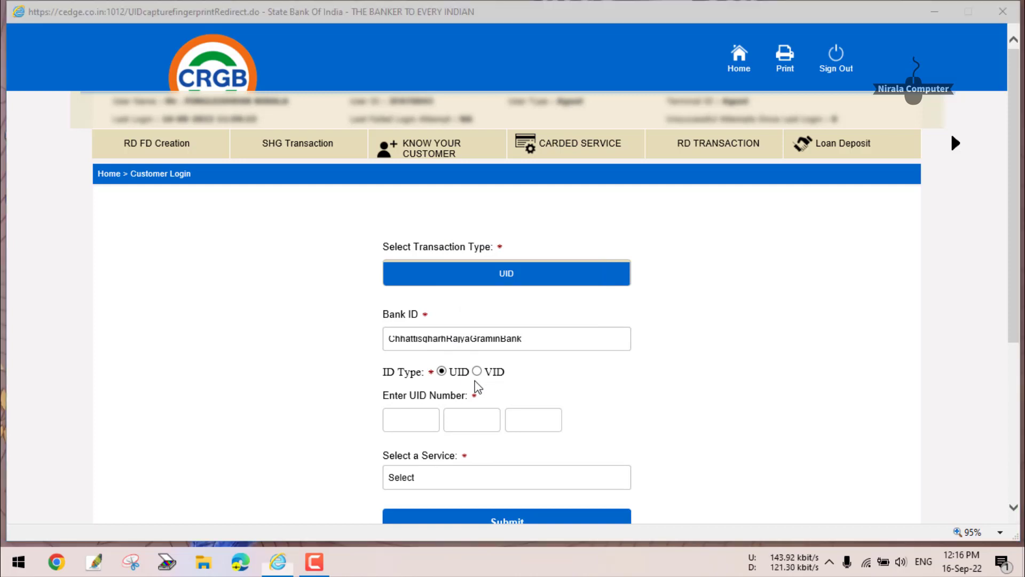
key("Return")
key("Return")
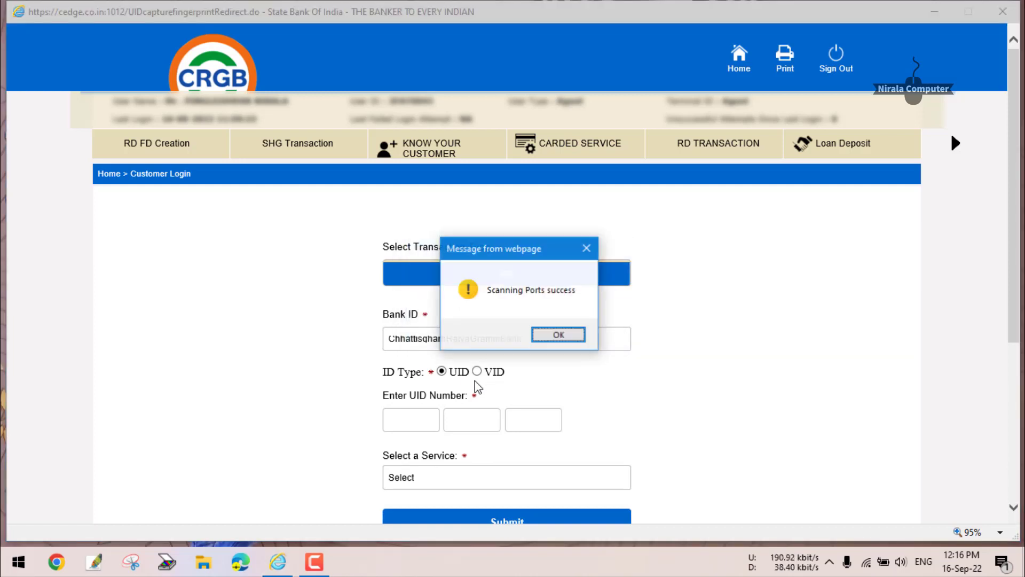
key("Return")
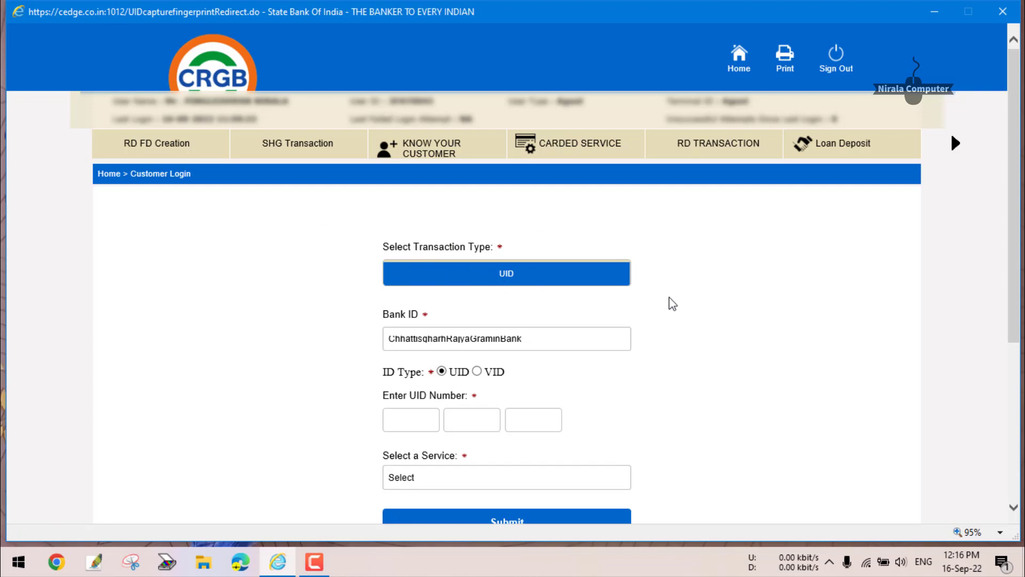
scroll(496, 257, "down", 2)
scroll(542, 227, "up", 2)
Visit the EKYC AC Open Form, return to portal home and clear the four startup alerts.
left_click(953, 146)
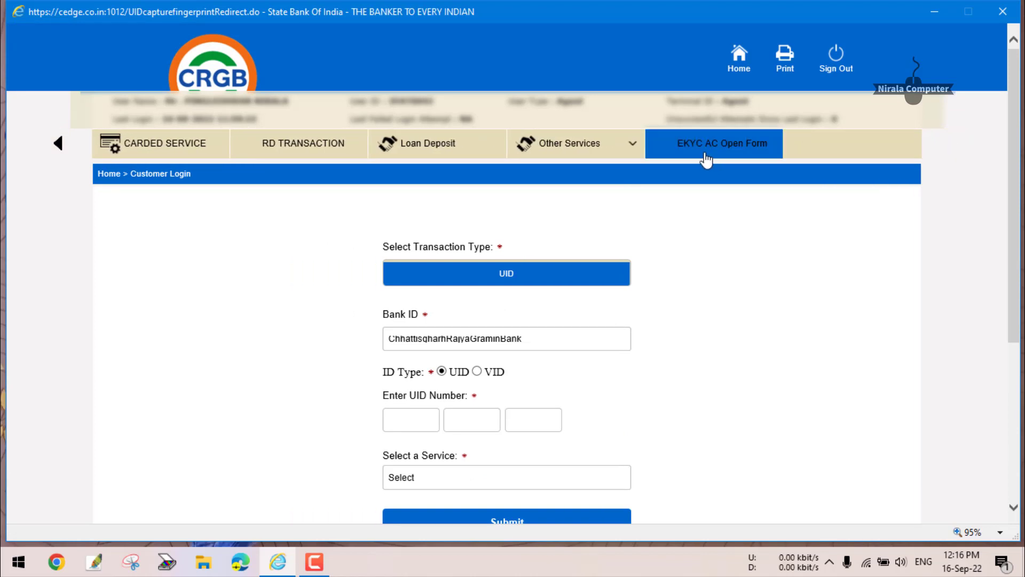
left_click(706, 158)
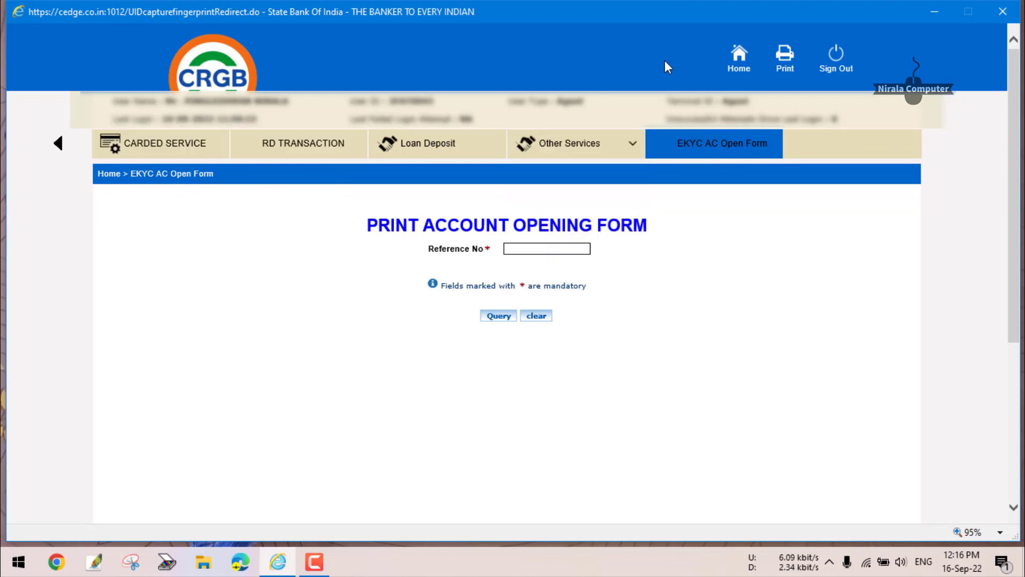
left_click(739, 57)
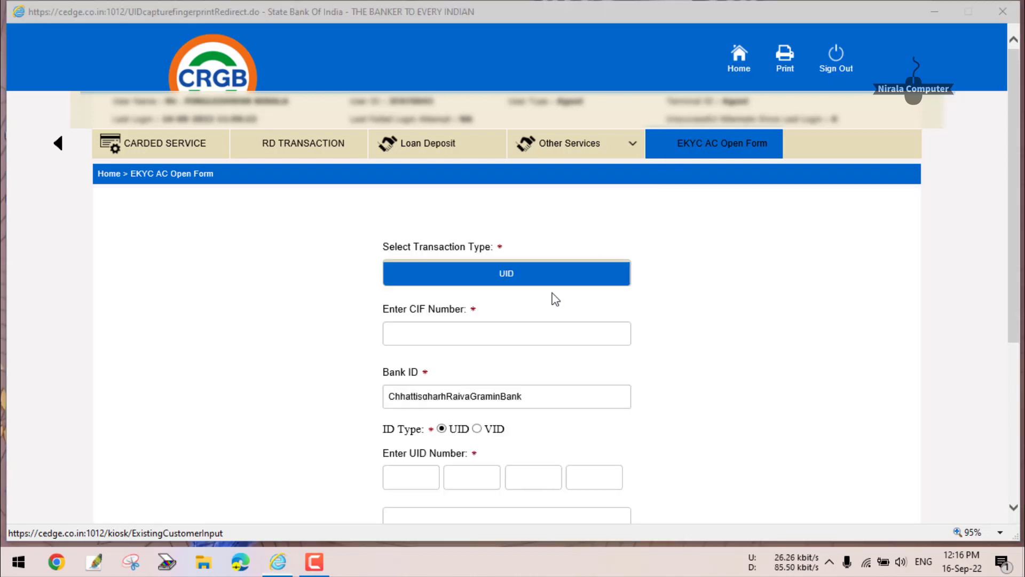
left_click(554, 334)
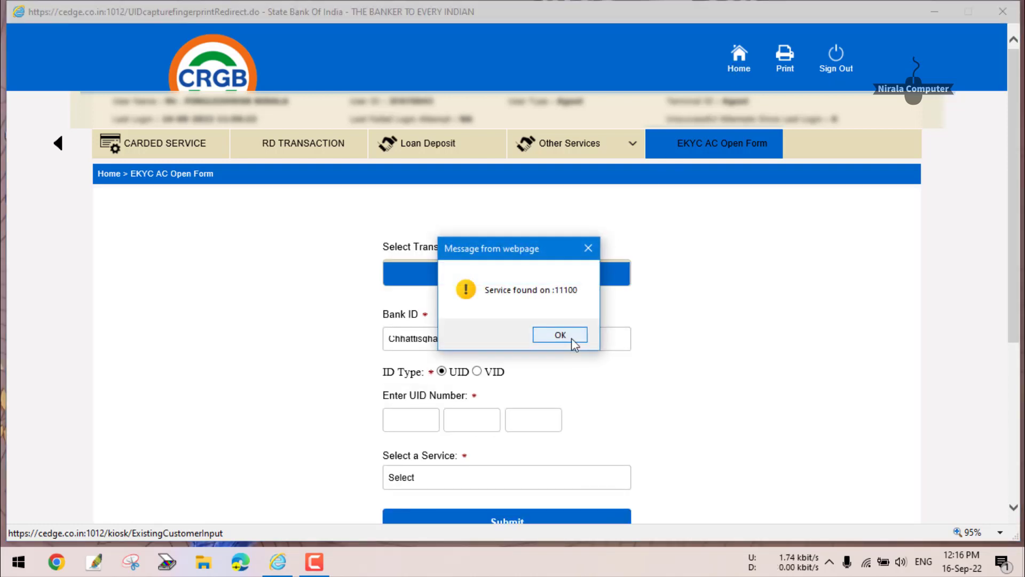
left_click(567, 335)
left_click(589, 335)
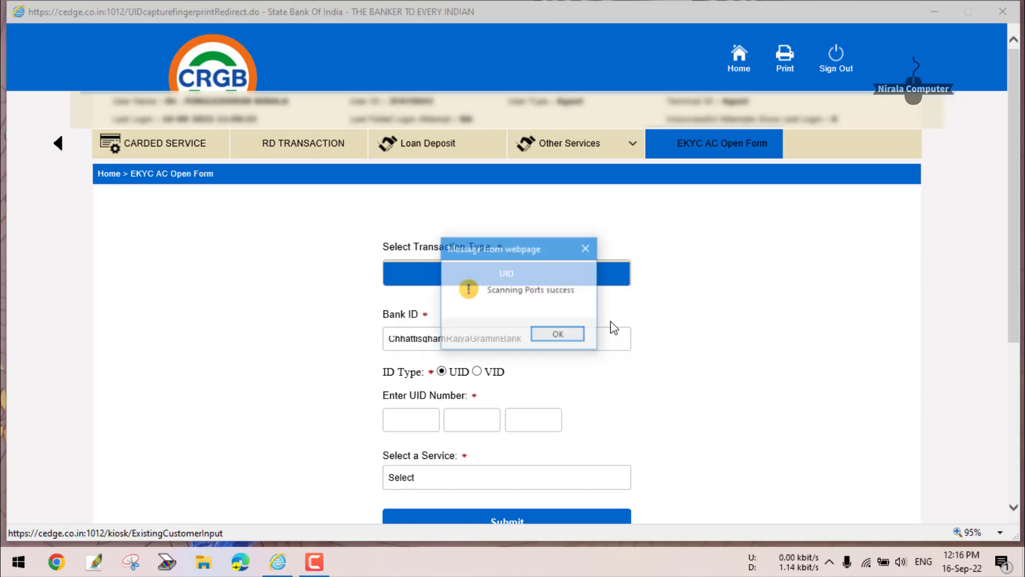
left_click(574, 336)
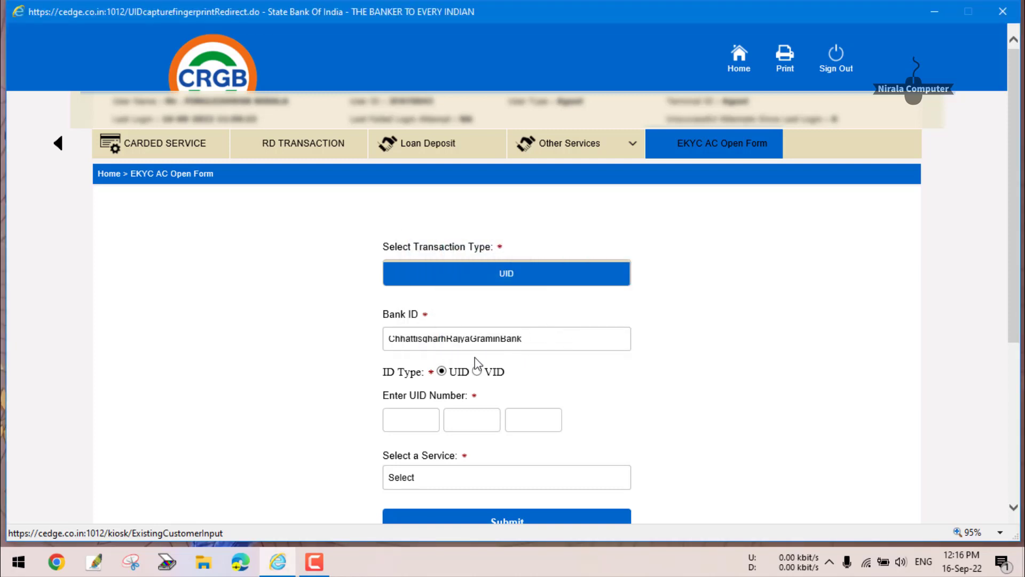
Browse the EKYC form's Bank ID list up to ChhattisgarhRajyaGraminBank.
scroll(499, 373, "down", 2)
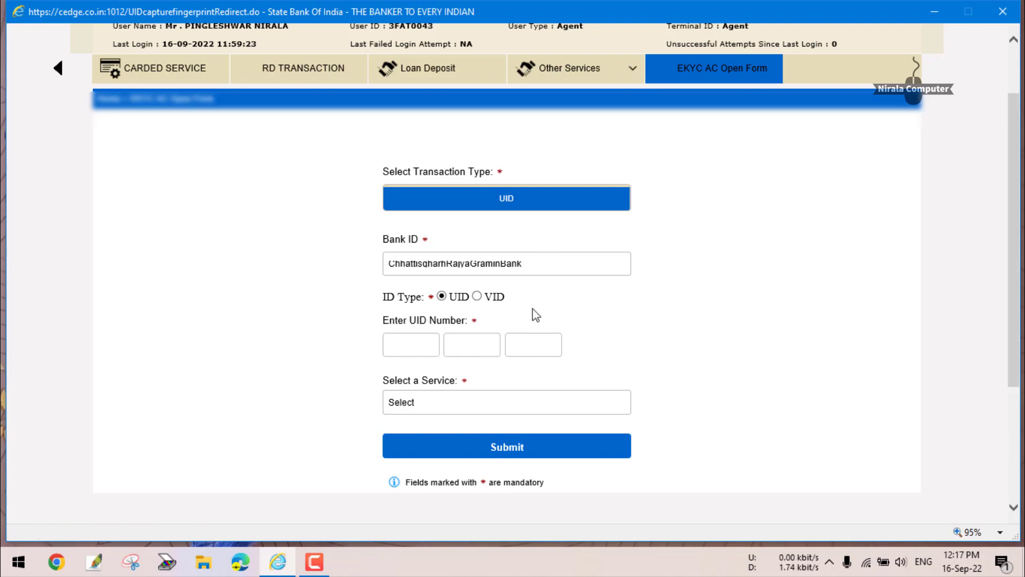
scroll(491, 276, "up", 2)
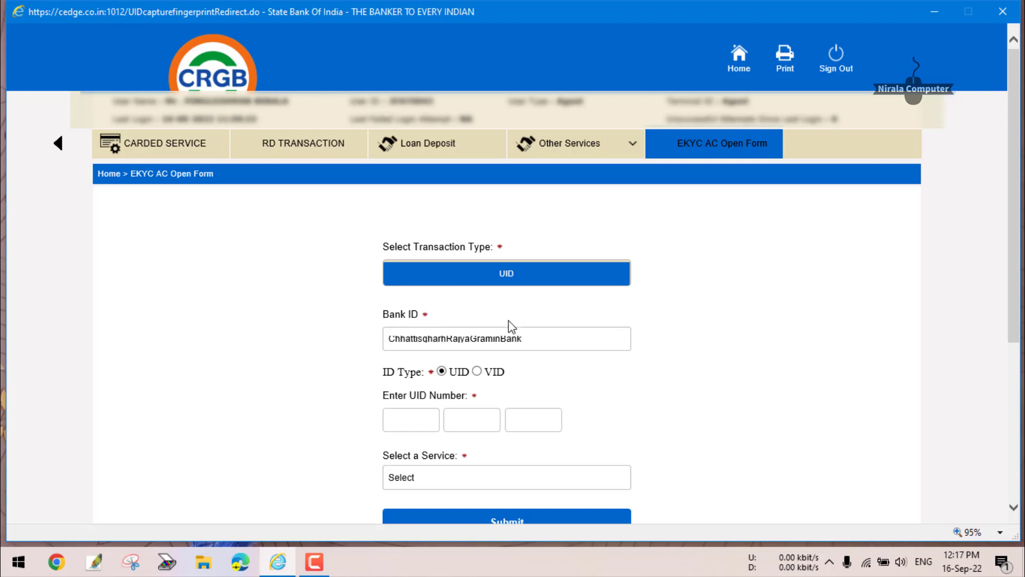
scroll(509, 327, "down", 4)
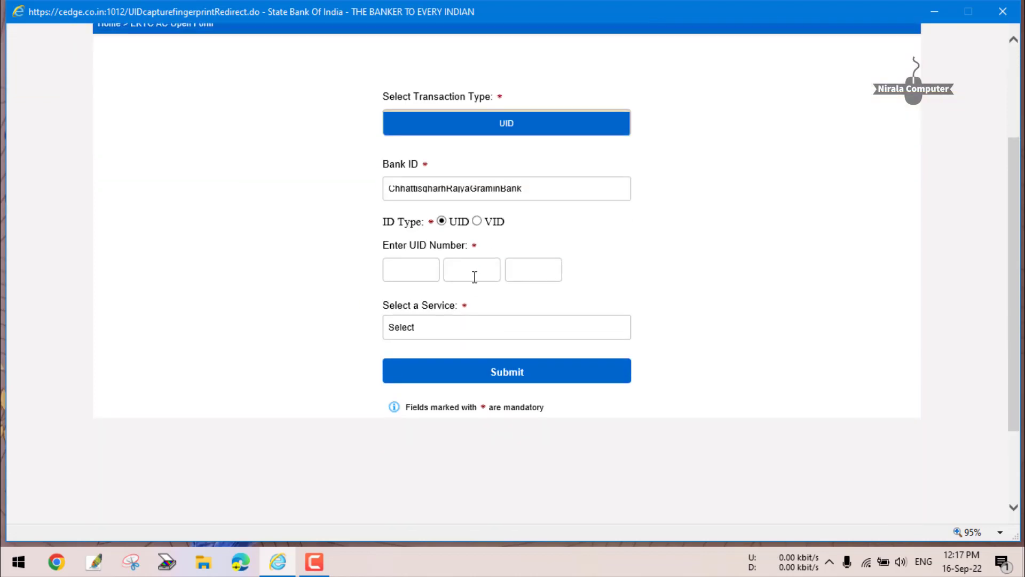
left_click(538, 189)
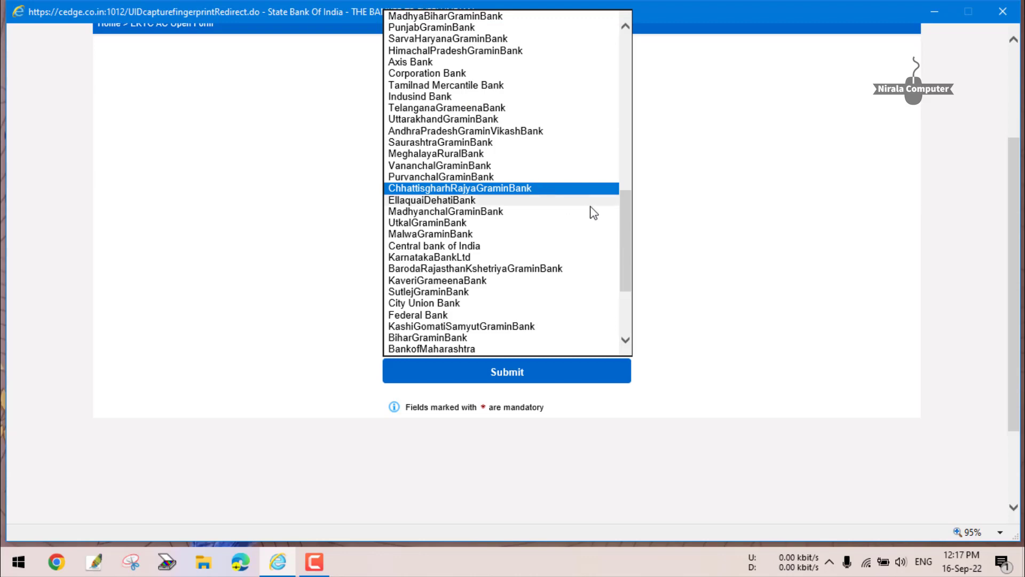
left_click_drag(627, 213, 634, 305)
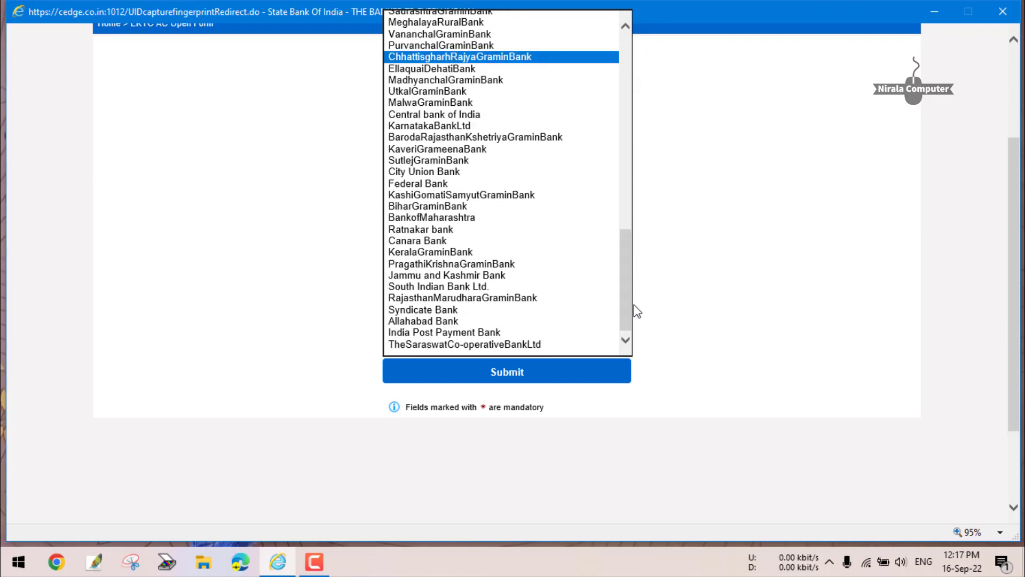
scroll(456, 281, "up", 9)
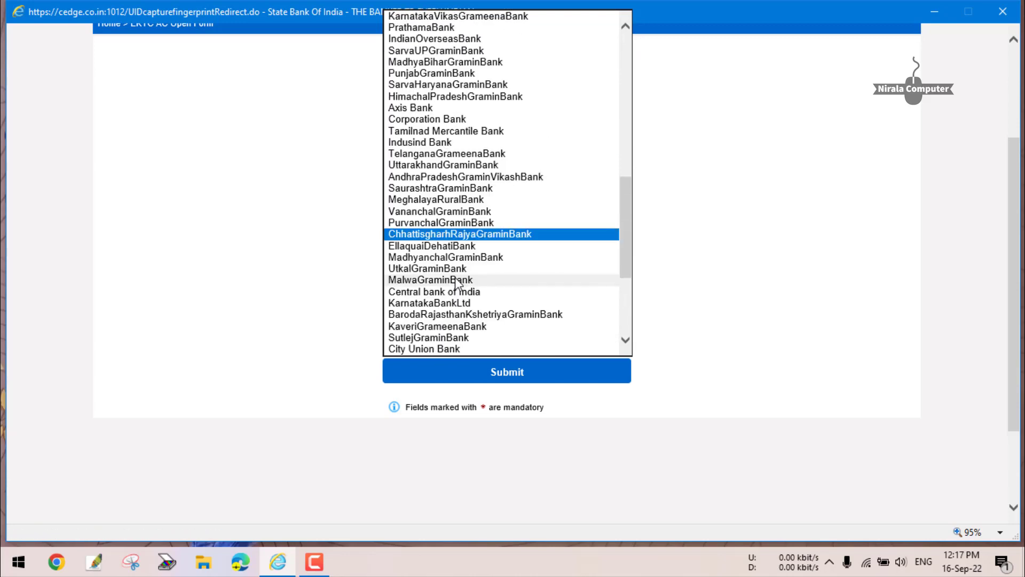
scroll(488, 251, "up", 2)
scroll(488, 252, "up", 8)
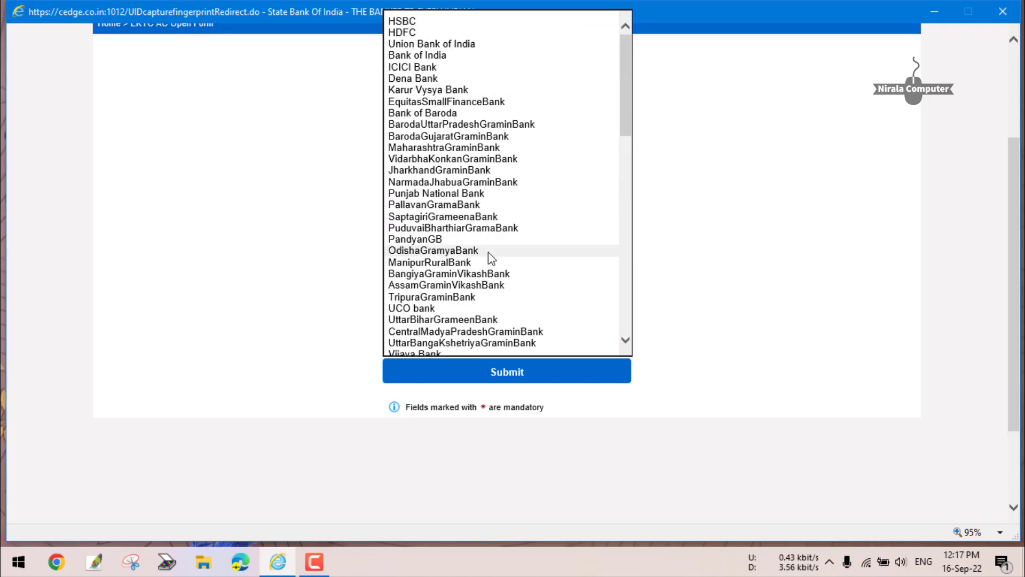
Keep ChhattisgarhRajyaGraminBank as Bank ID and enter the customer's UID number.
left_click(647, 206)
scroll(464, 217, "up", 3)
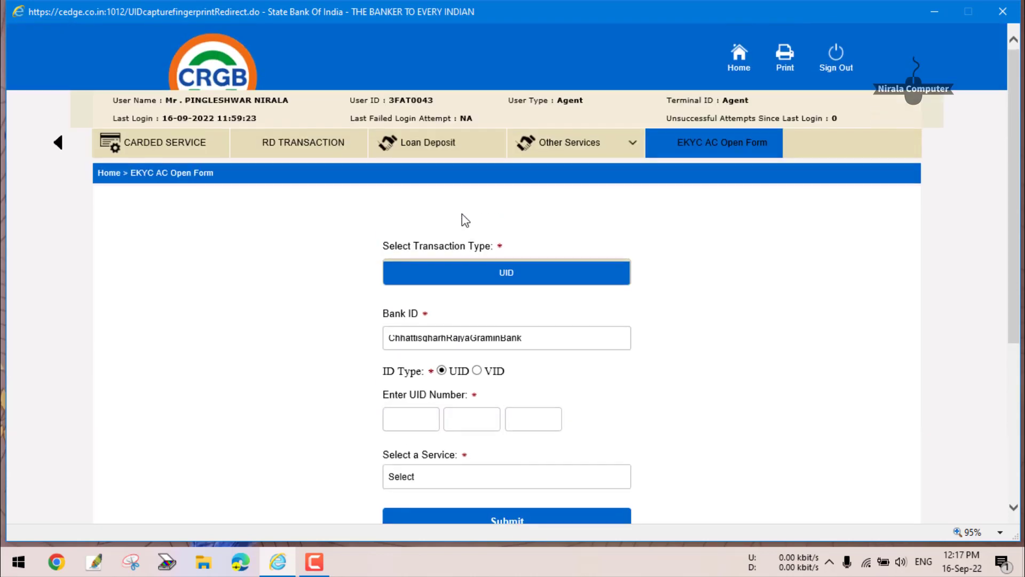
scroll(502, 239, "down", 3)
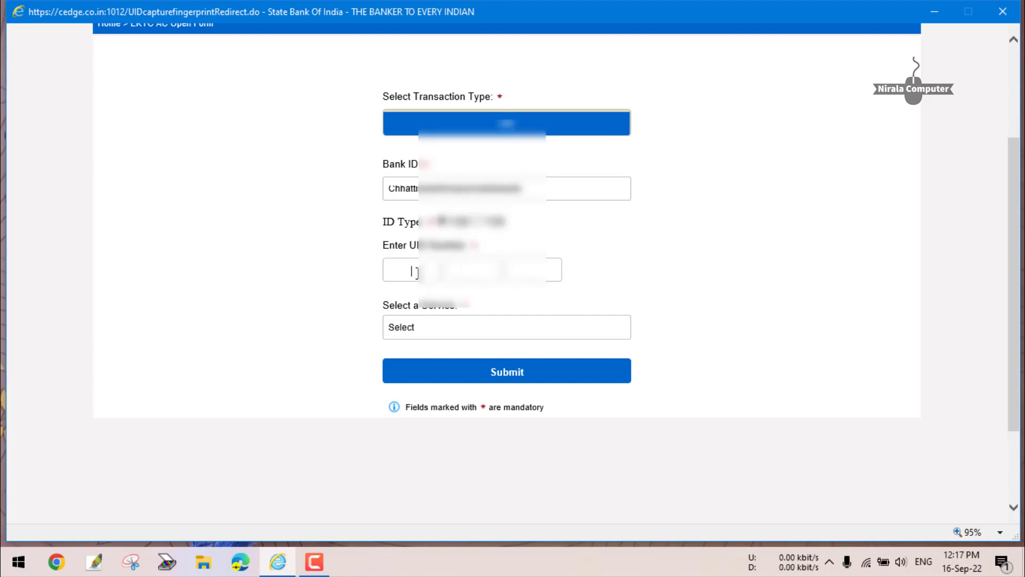
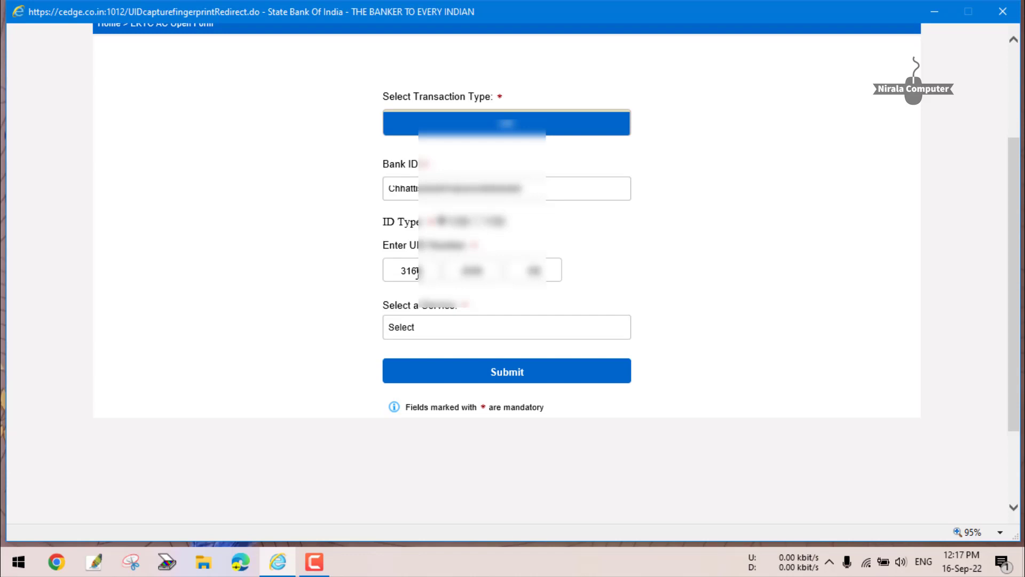
Choose Mini Statement as the service and tick the Aadhaar consent box.
left_click(456, 332)
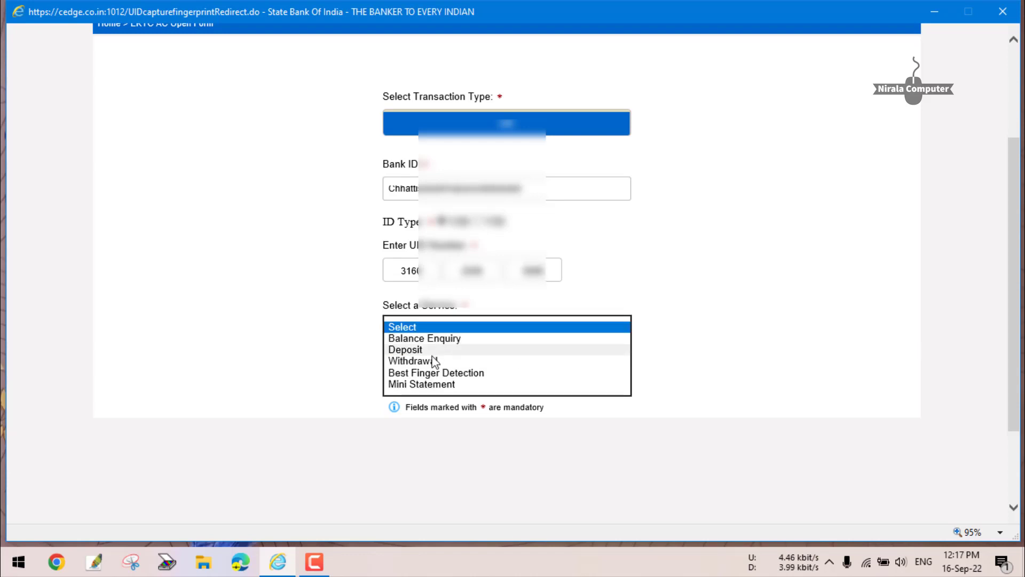
left_click(424, 384)
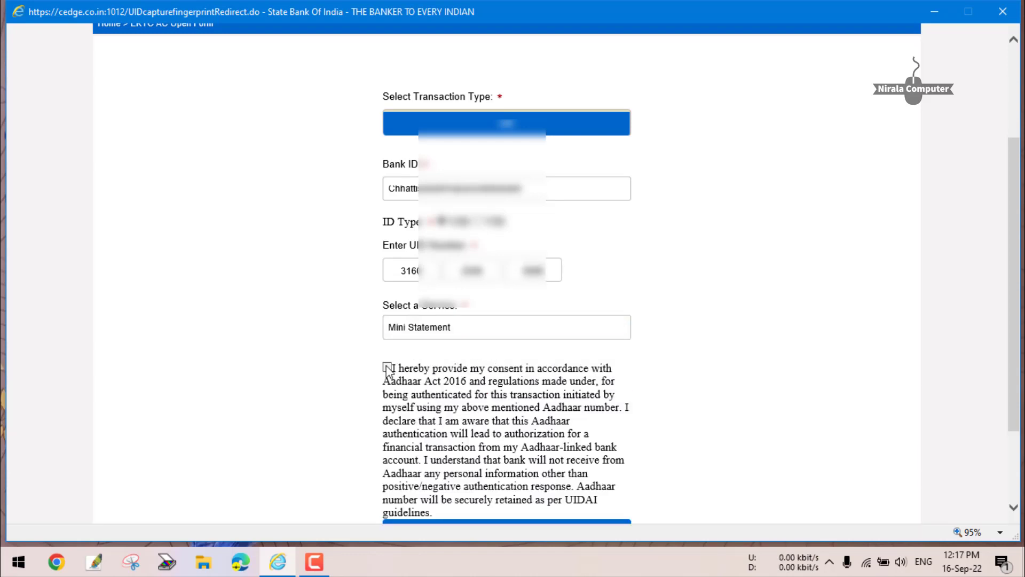
left_click(387, 367)
scroll(424, 374, "down", 2)
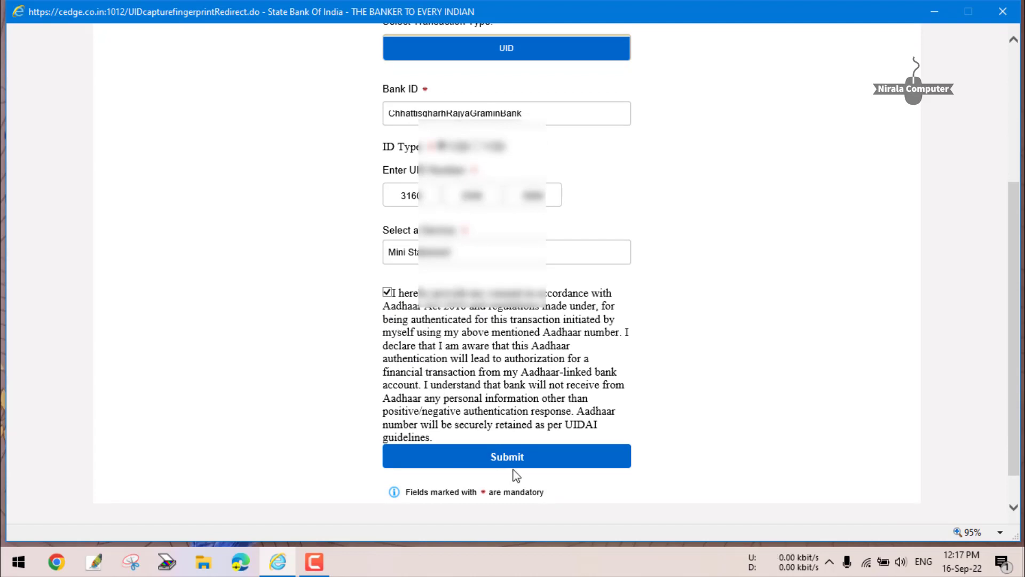
Submit the Mini Statement request and clear the fingerprint messages to load the receipt.
left_click(524, 458)
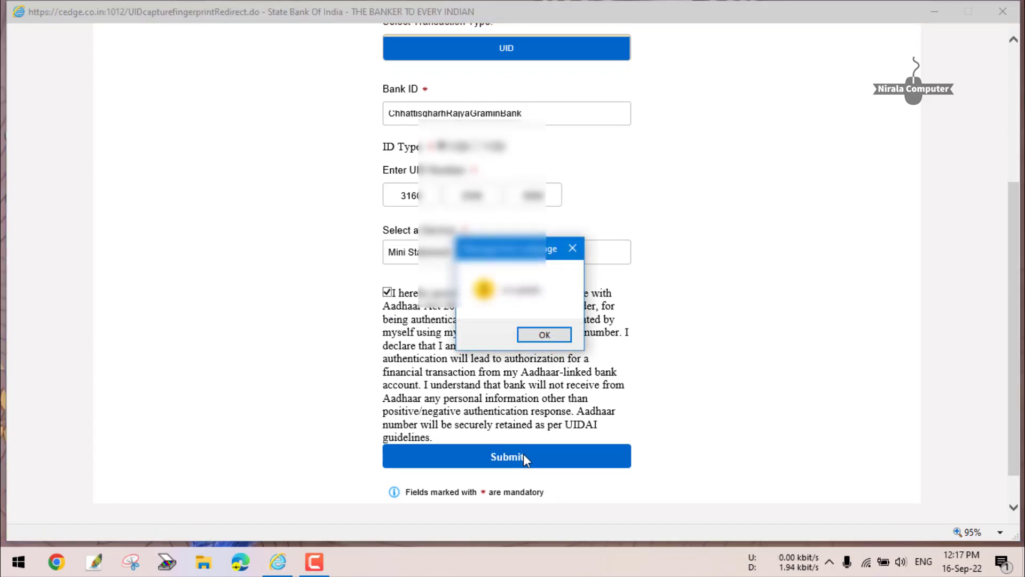
left_click(545, 336)
scroll(515, 345, "up", 1)
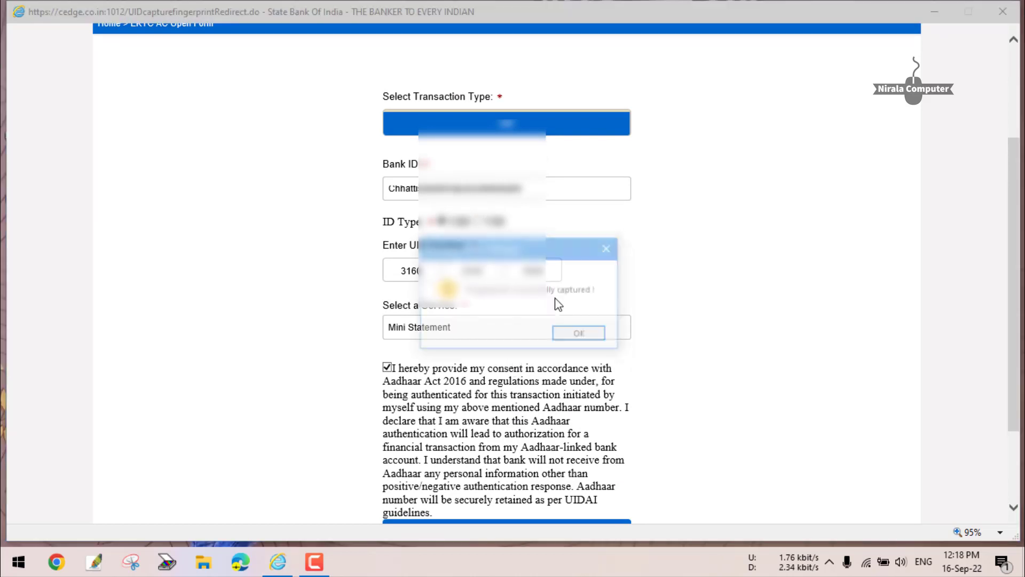
left_click(576, 332)
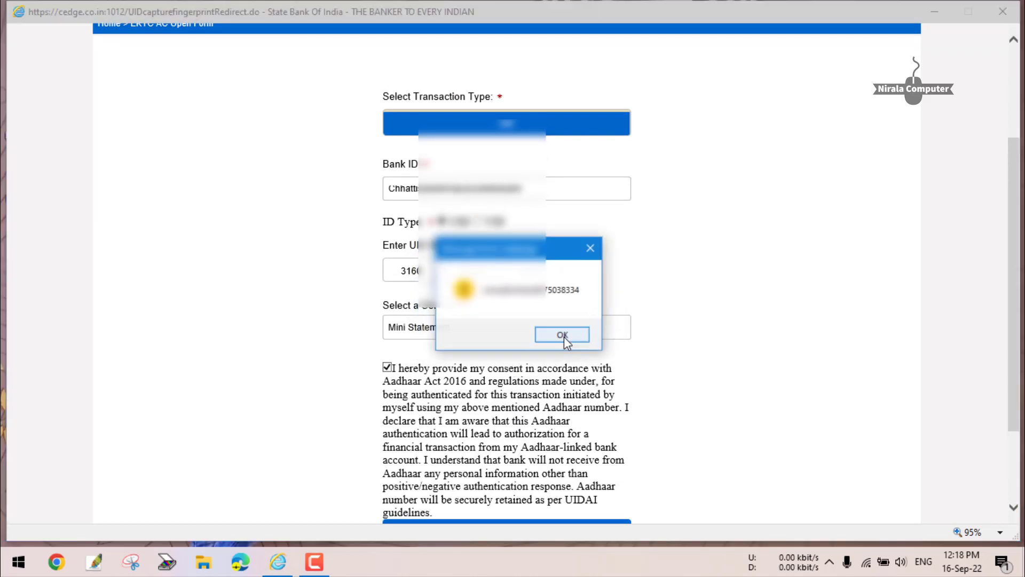
left_click(563, 336)
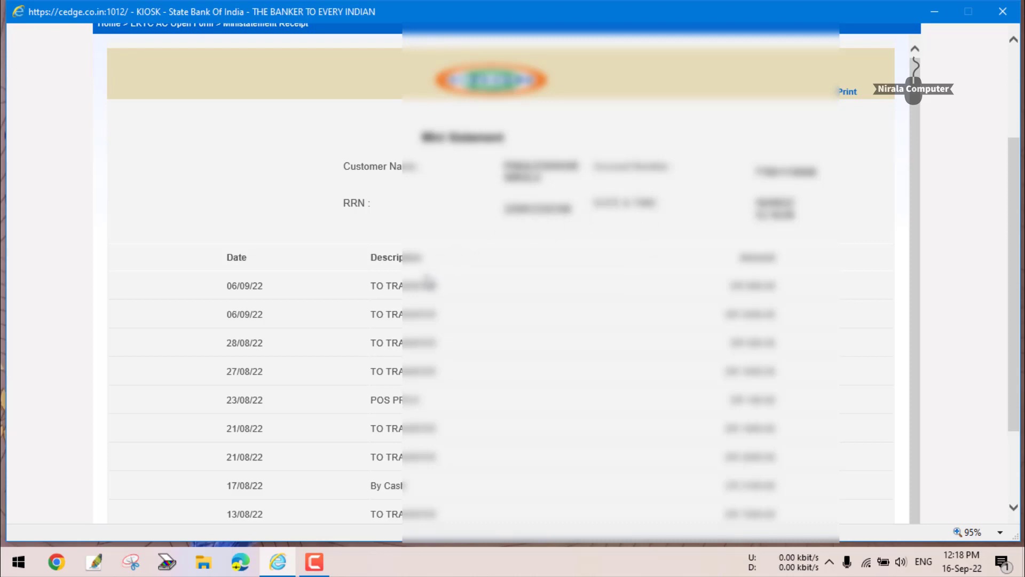
scroll(537, 287, "down", 1)
scroll(614, 238, "down", 2)
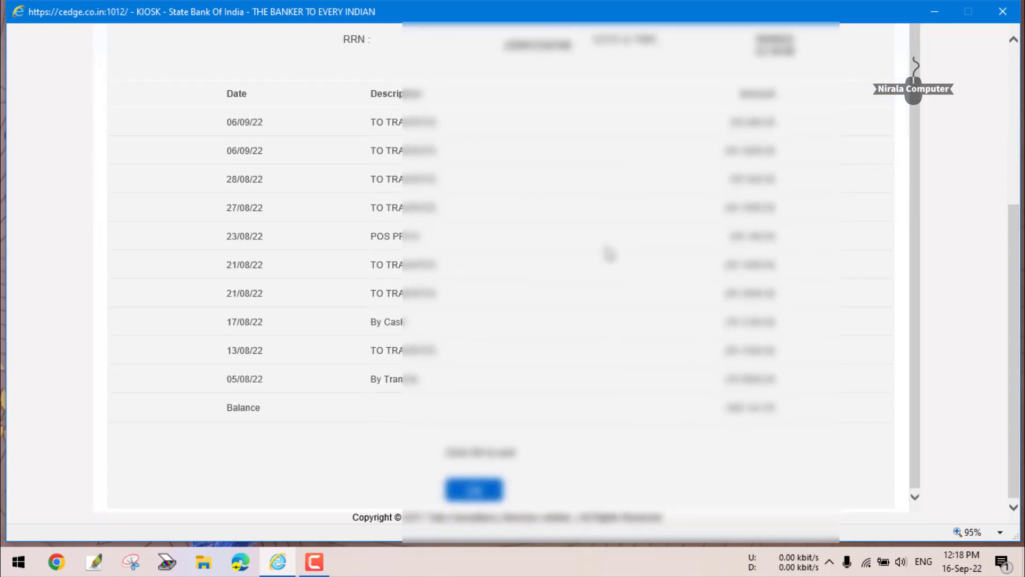
scroll(577, 397, "up", 1)
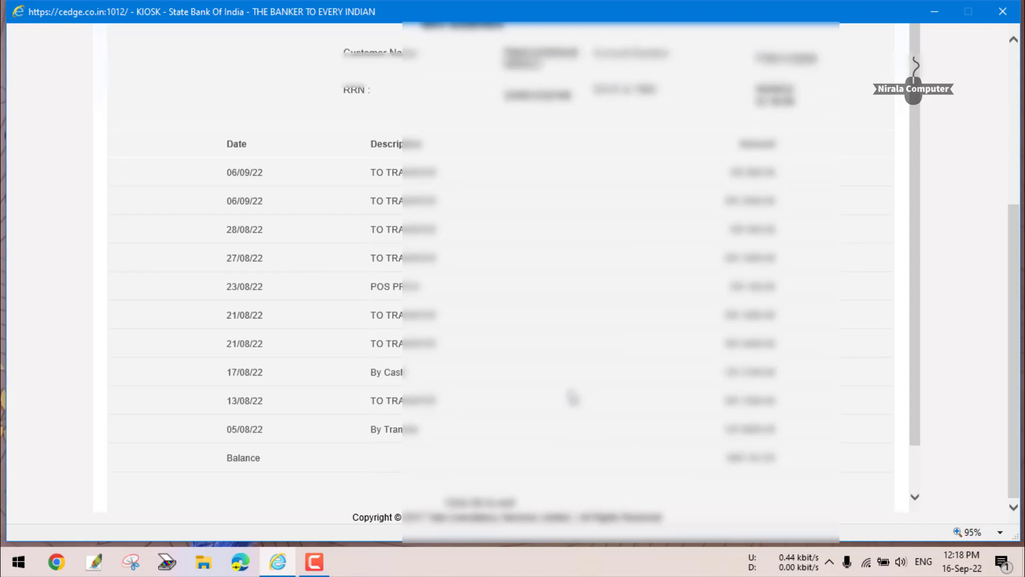
scroll(545, 374, "down", 1)
scroll(515, 299, "up", 1)
scroll(531, 245, "down", 1)
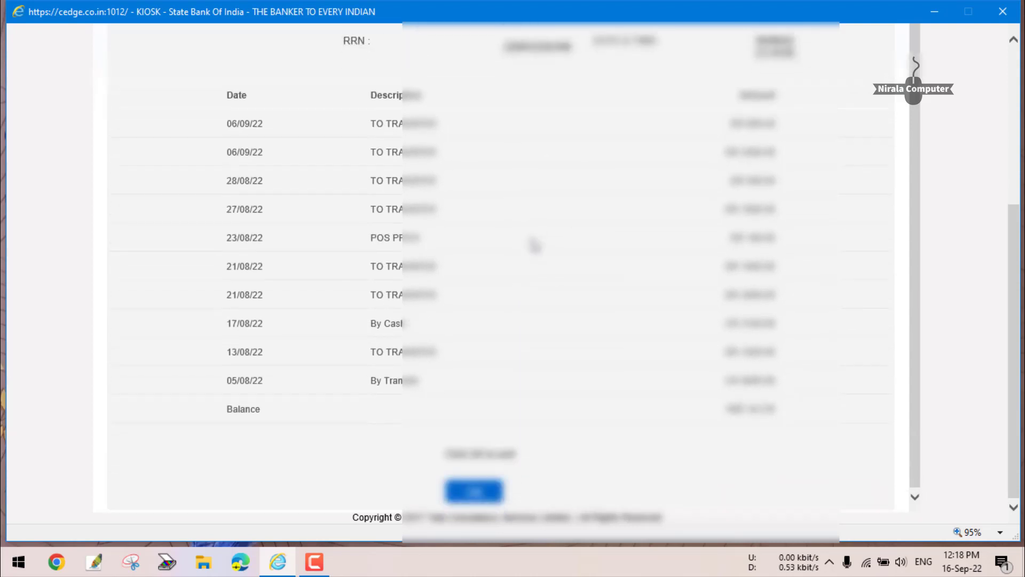
left_click(481, 490)
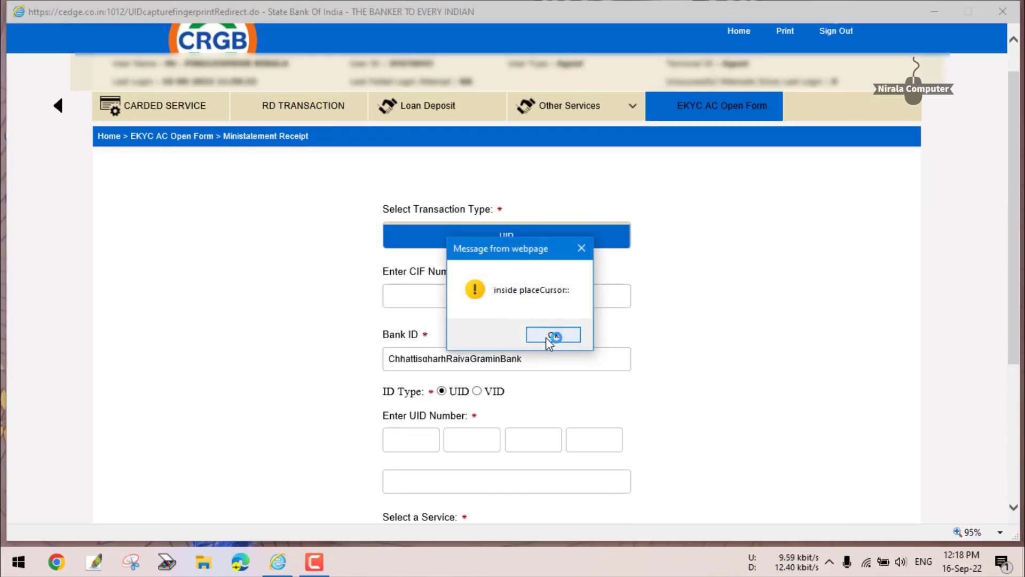
Clear the four startup alerts and type another customer's UID number into the reset EKYC form.
left_click(550, 335)
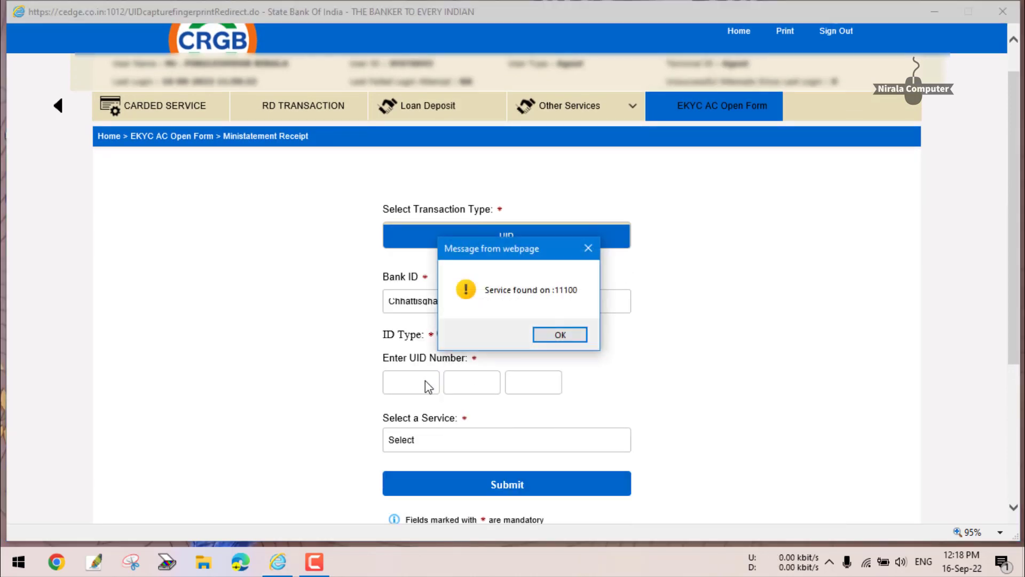
left_click(559, 335)
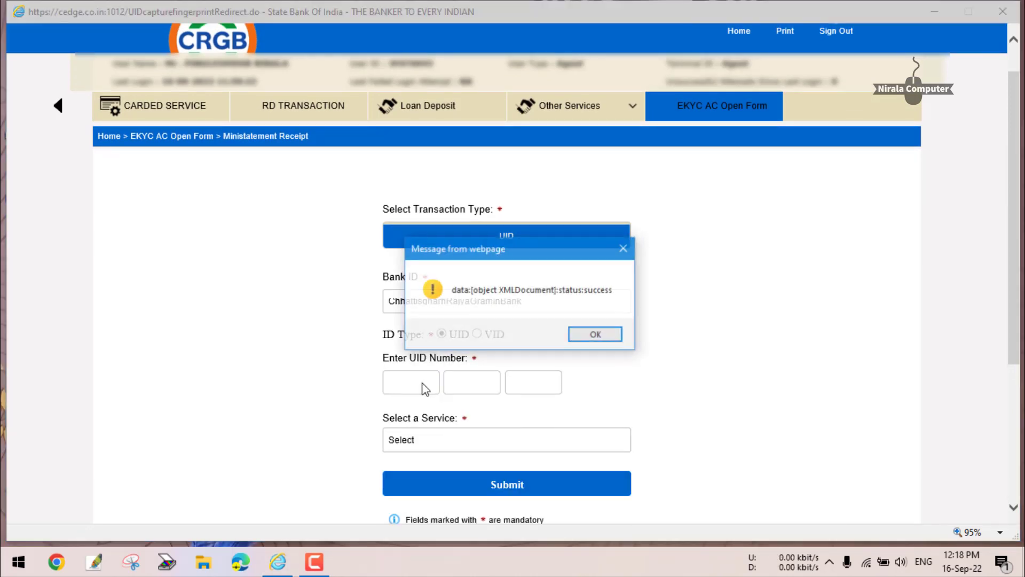
left_click(589, 332)
left_click(555, 336)
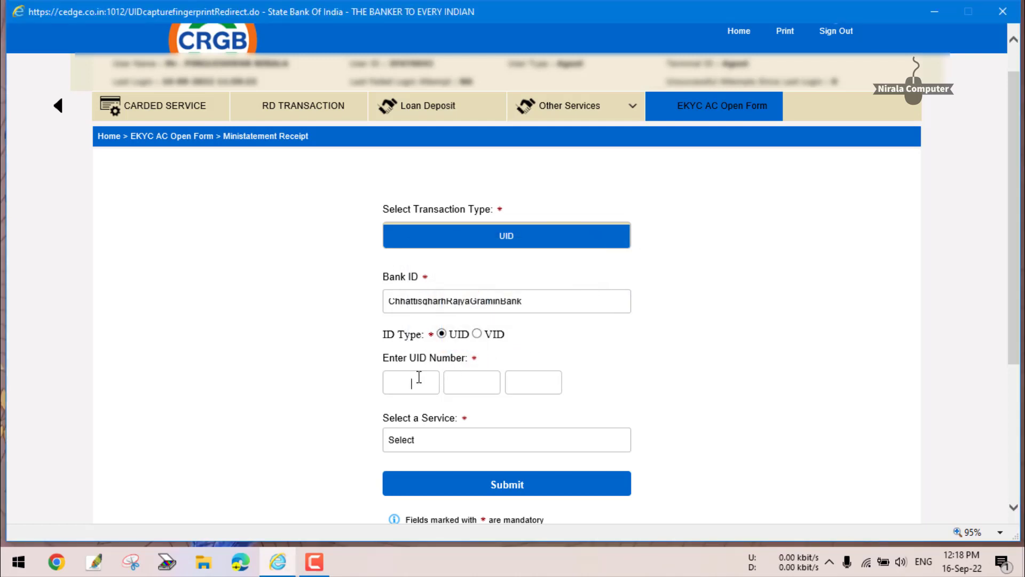
type("998")
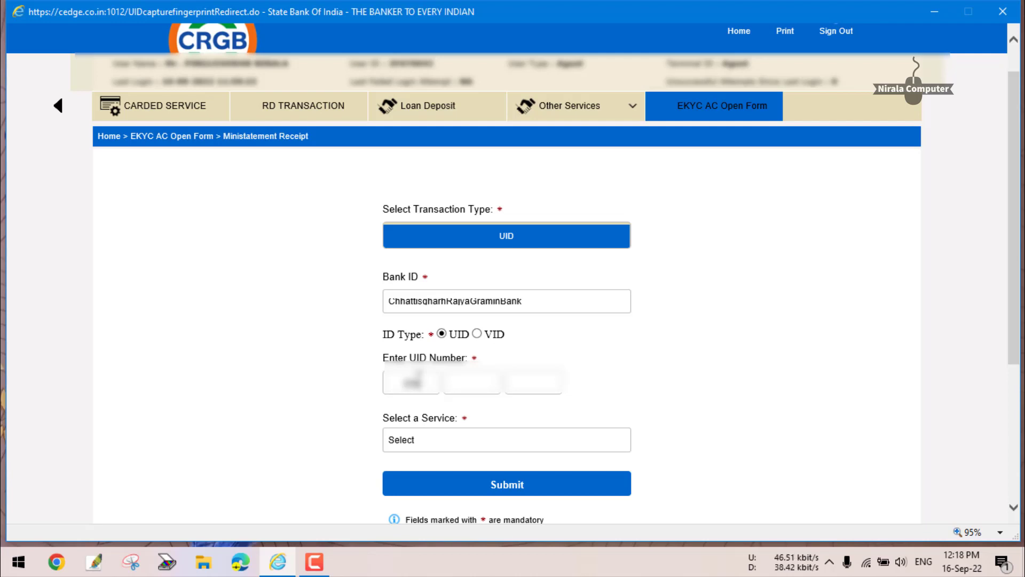
type("••••••••••")
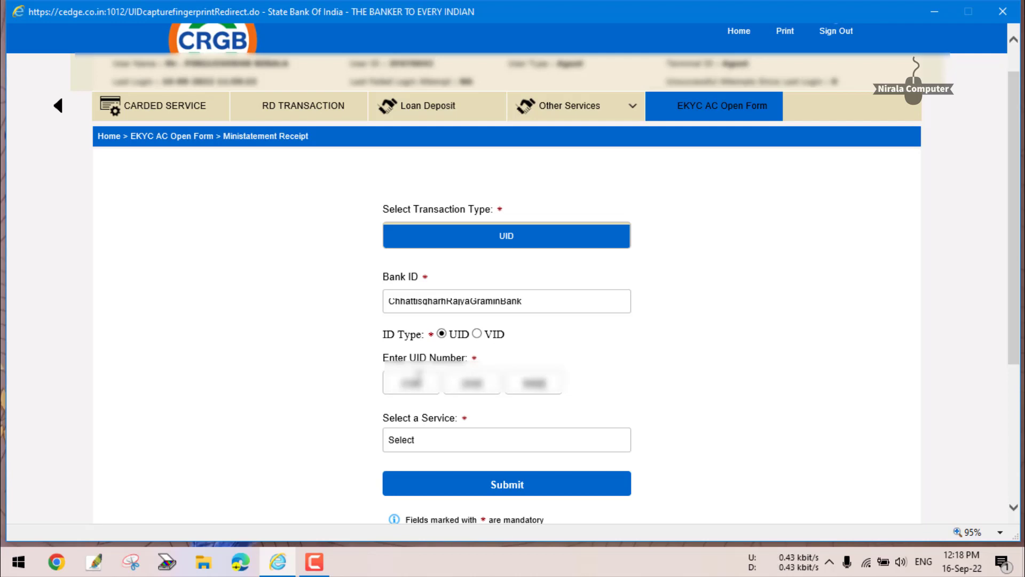
Select Balance Enquiry, tick Aadhaar consent, submit the request and acknowledge the alert.
left_click(463, 445)
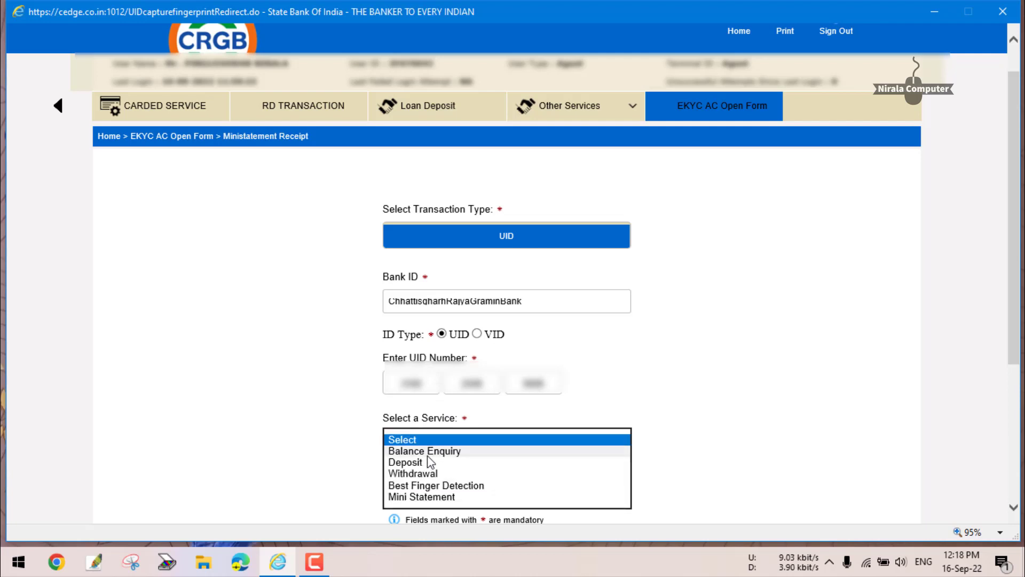
left_click(429, 454)
left_click(387, 480)
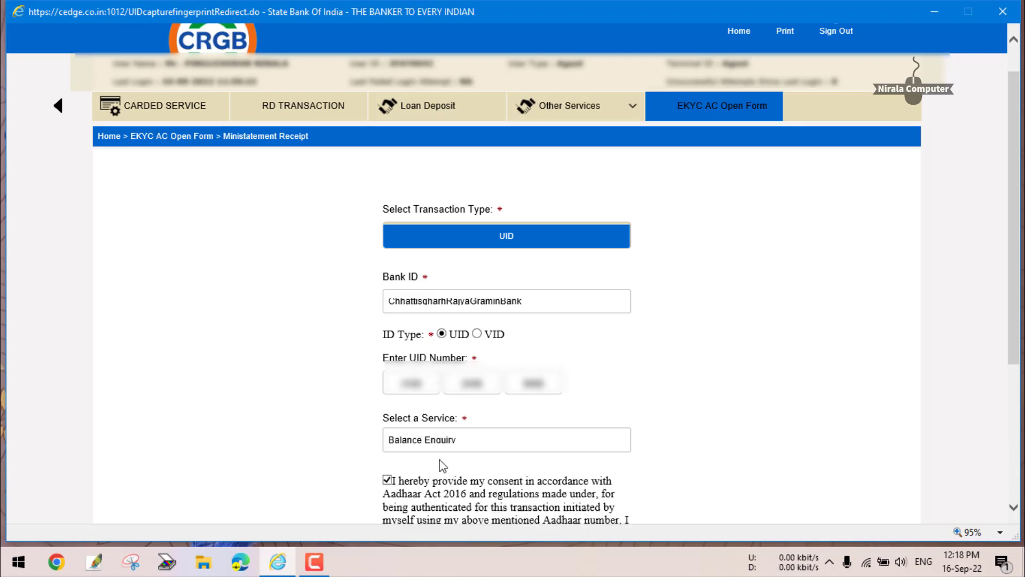
scroll(442, 464, "down", 5)
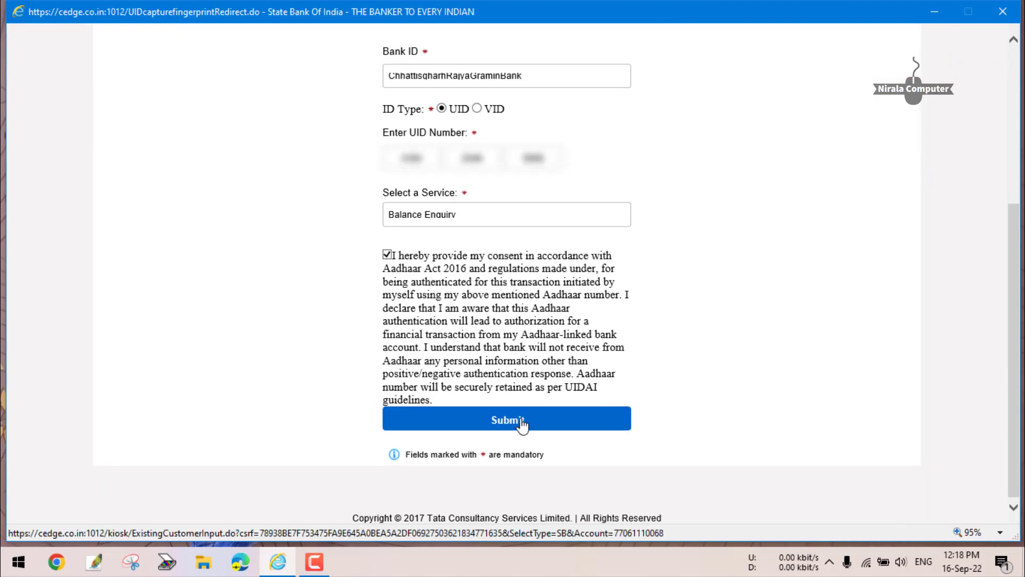
left_click(522, 423)
left_click(539, 336)
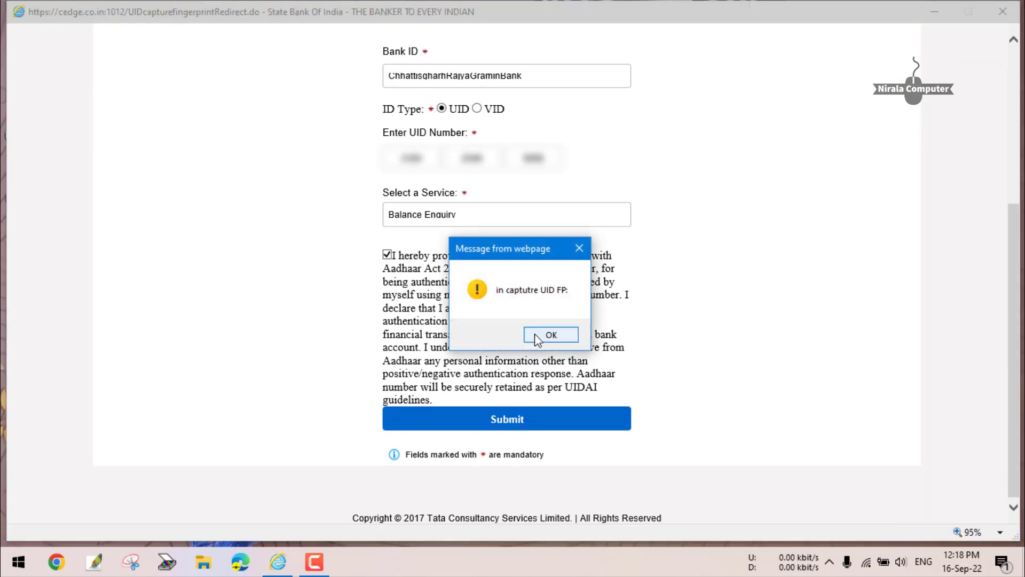
Clear the eight fingerprint-capture and scanning alerts until the same-Aadhaar error appears.
left_click(550, 335)
scroll(550, 331, "down", 3)
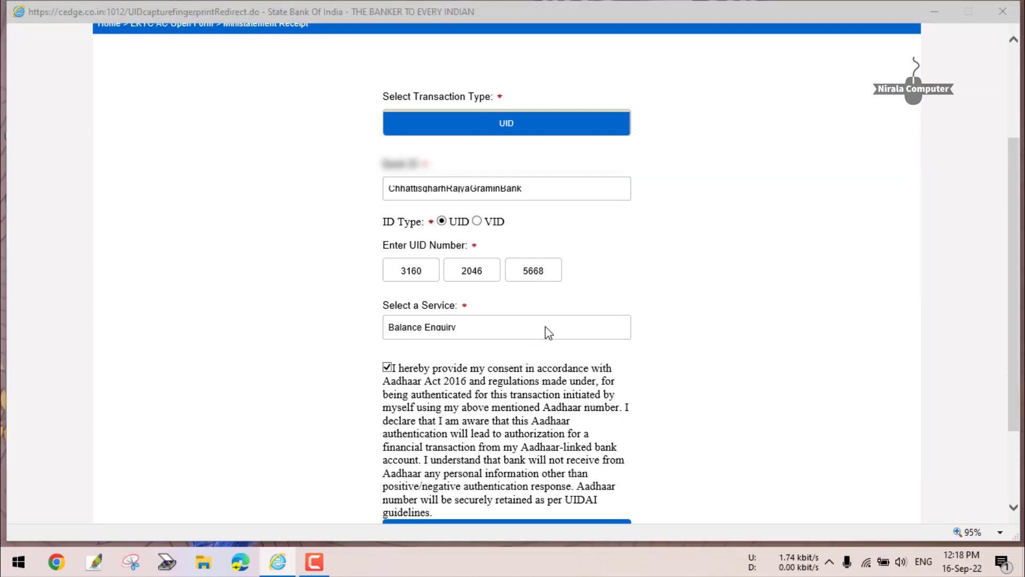
left_click(581, 335)
left_click(580, 334)
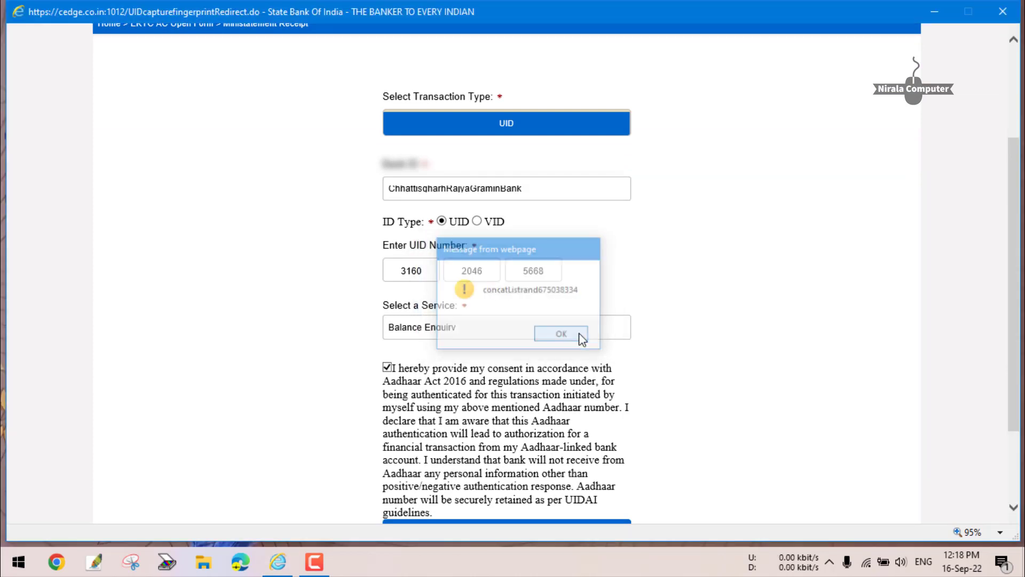
left_click(581, 334)
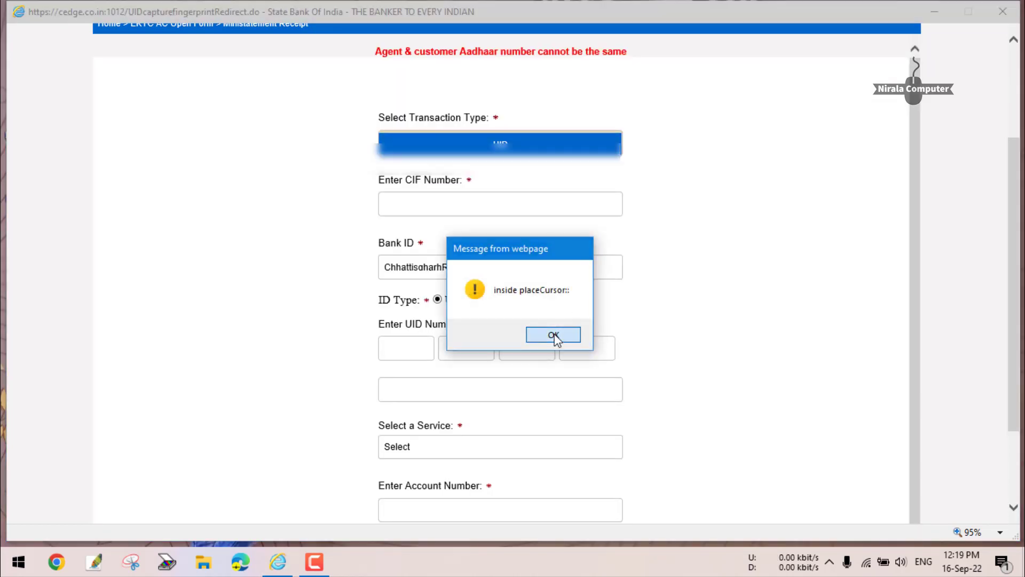
left_click(542, 335)
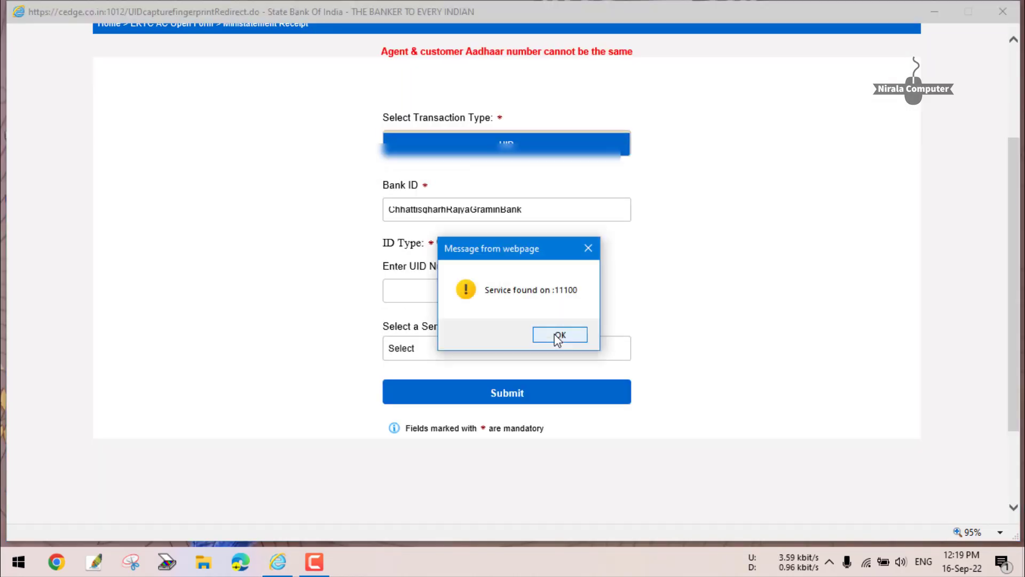
left_click(558, 337)
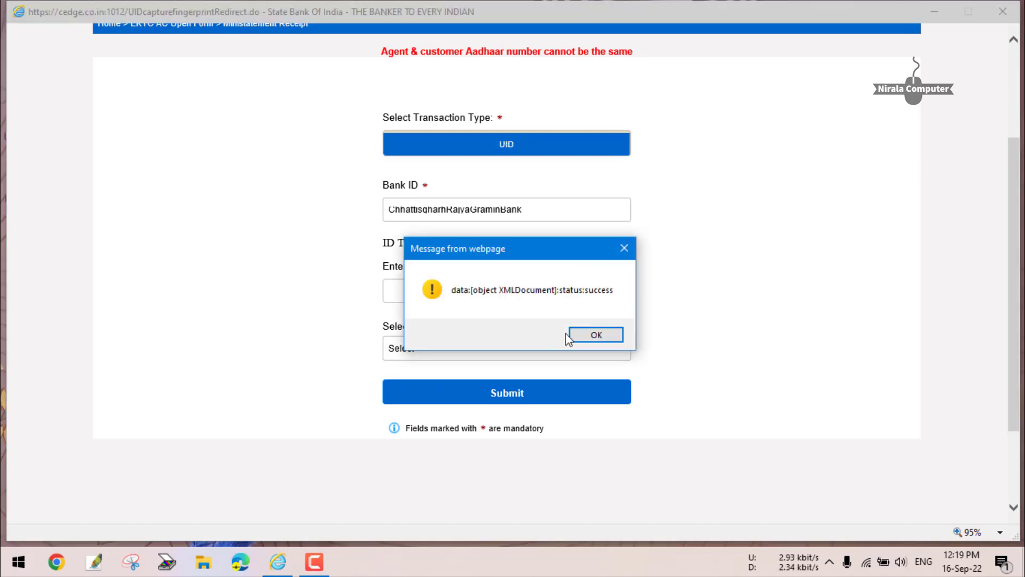
left_click(588, 336)
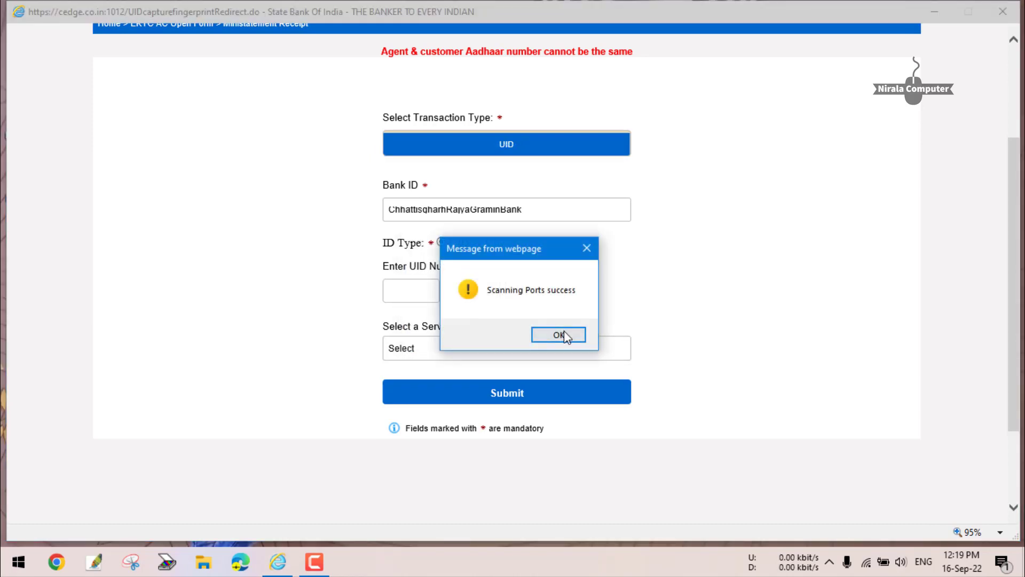
left_click(561, 337)
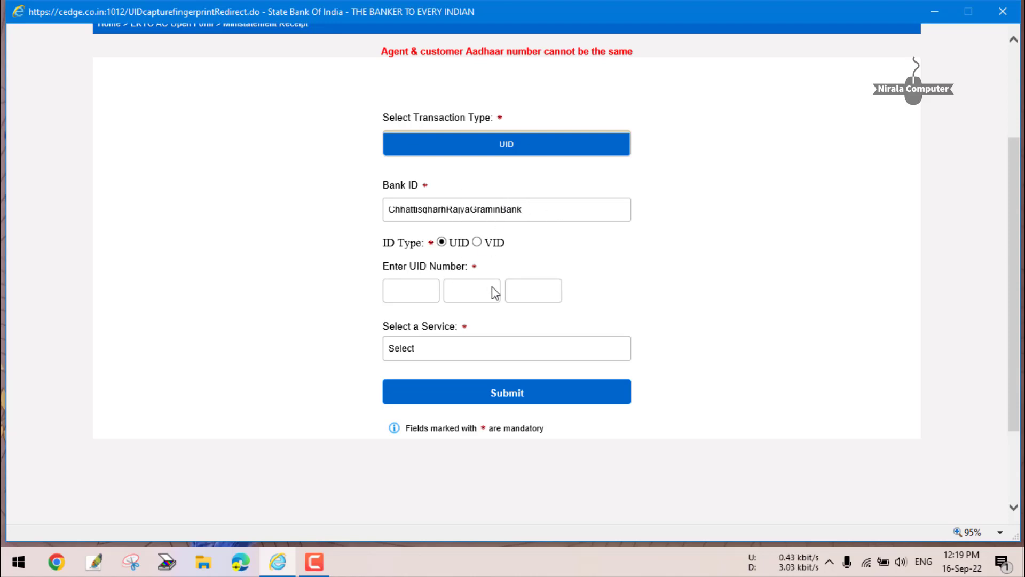
scroll(508, 270, "up", 2)
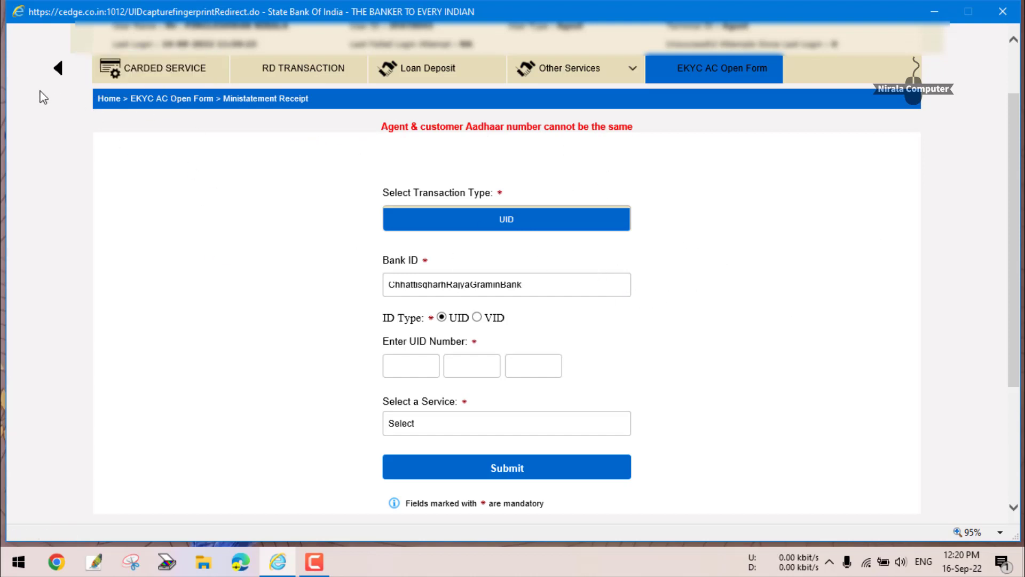
Scroll the tab strip left, view the RD FD Account Opening page, then switch to SHG Transaction.
left_click(56, 70)
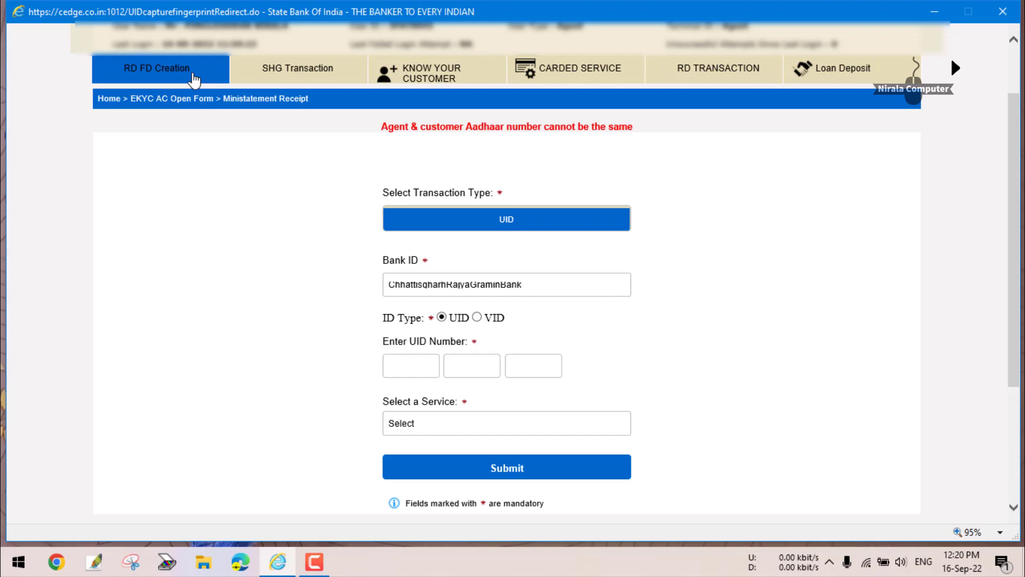
left_click(194, 80)
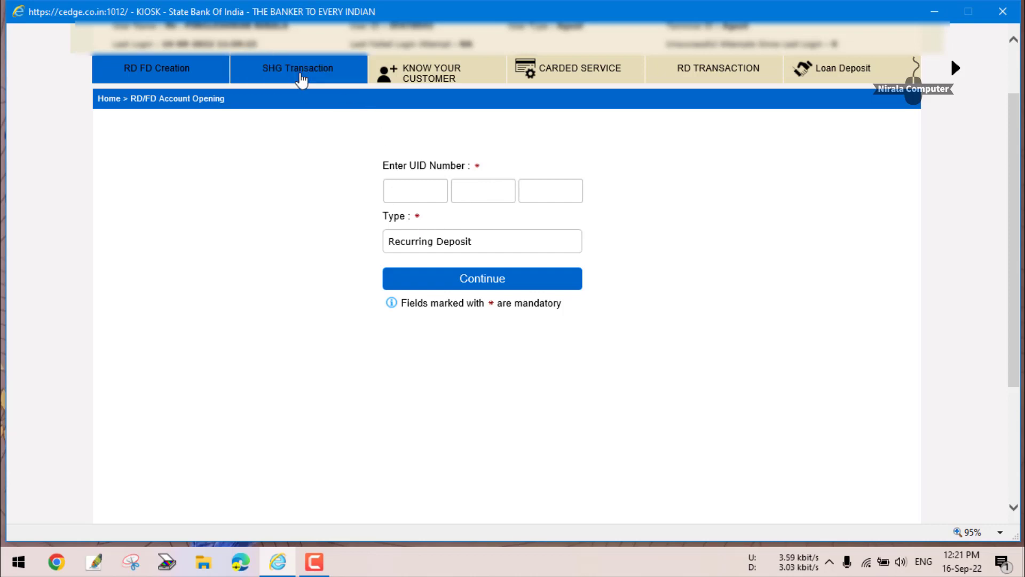
left_click(302, 78)
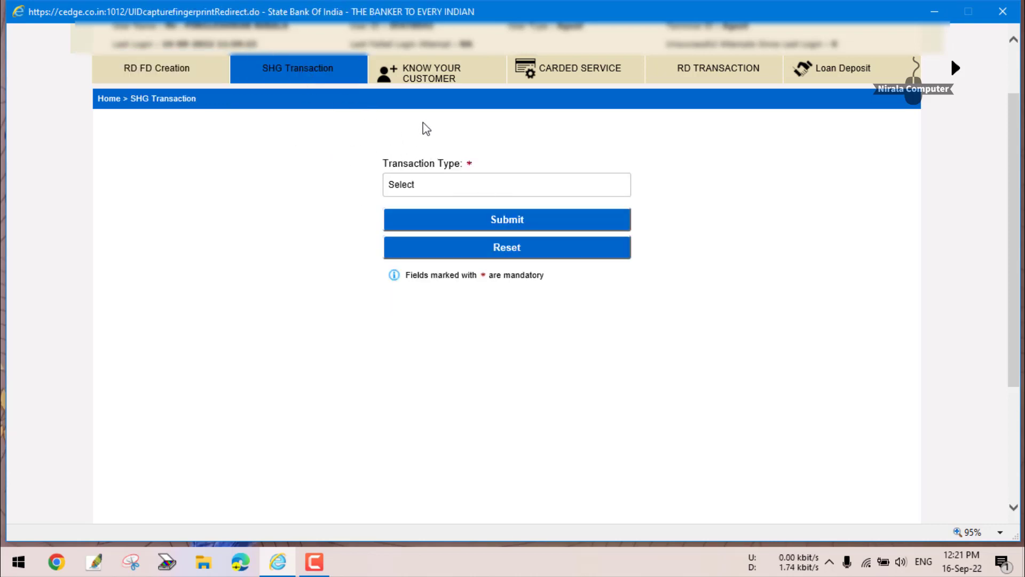
scroll(575, 142, "up", 3)
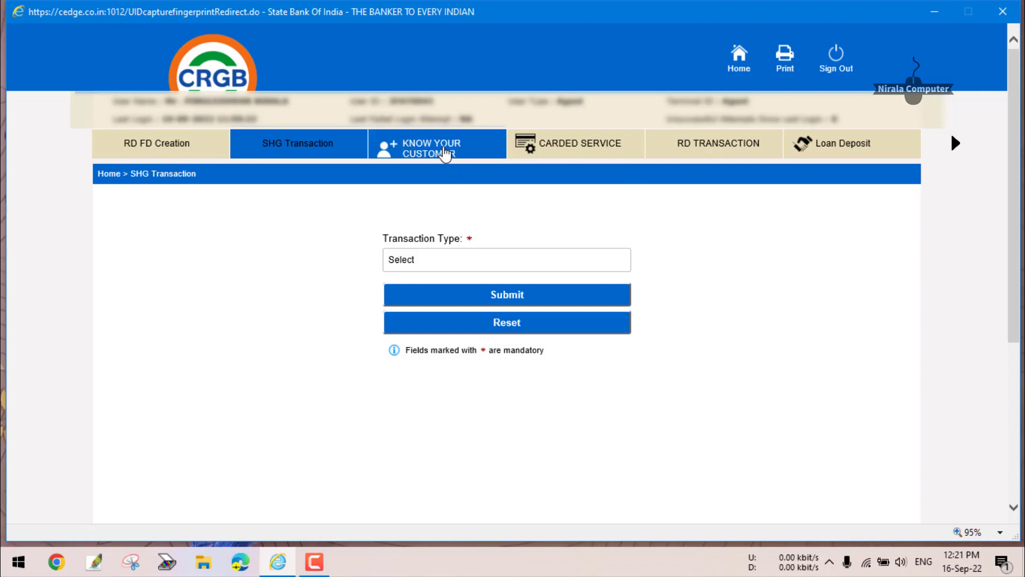
Go to the KNOW YOUR CUSTOMER tab from the navigation bar.
left_click(445, 153)
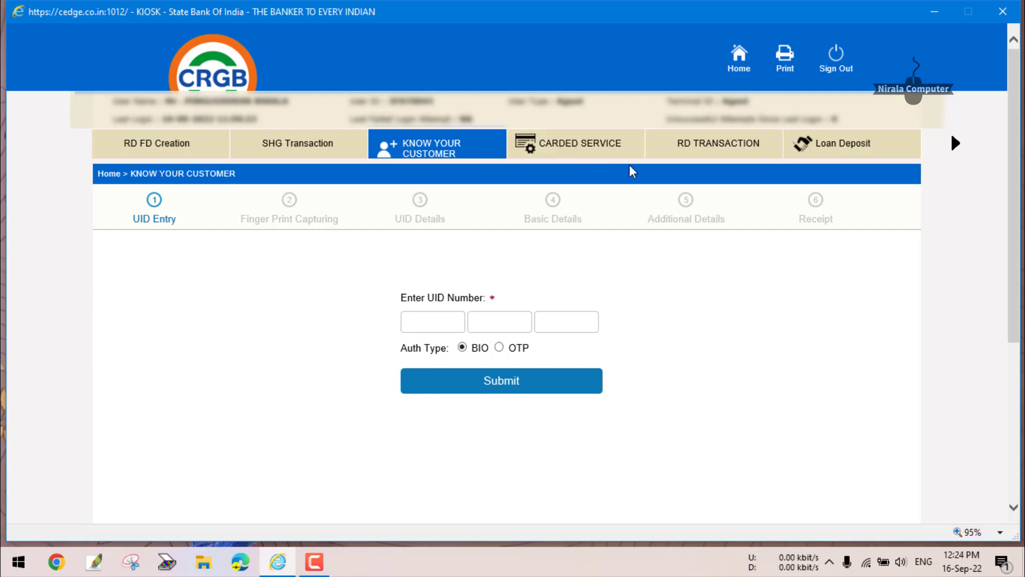
Open the RD Deposit page under RD Transaction, then bring up the Other Services dropdown.
left_click(744, 152)
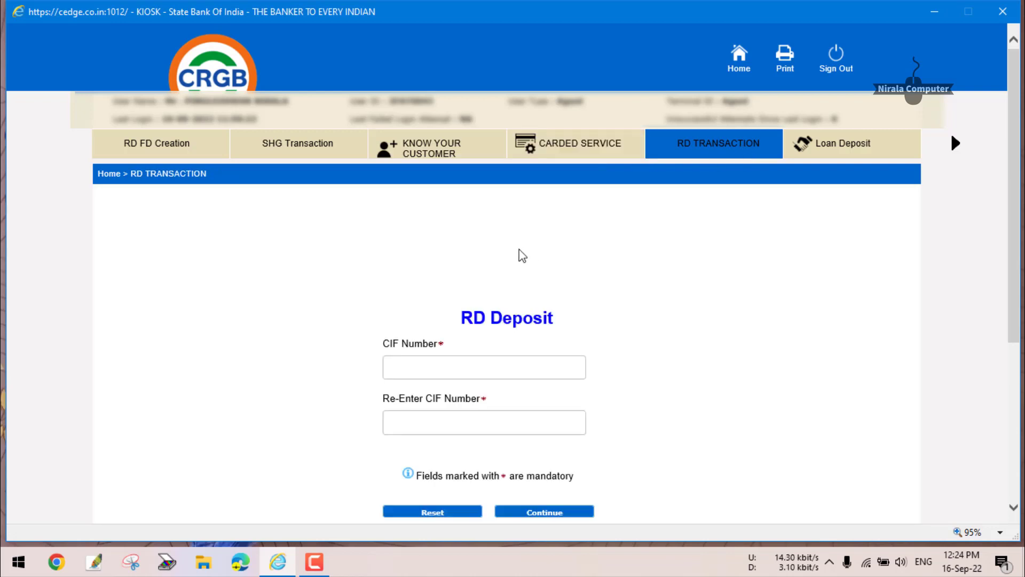
scroll(491, 352, "down", 1)
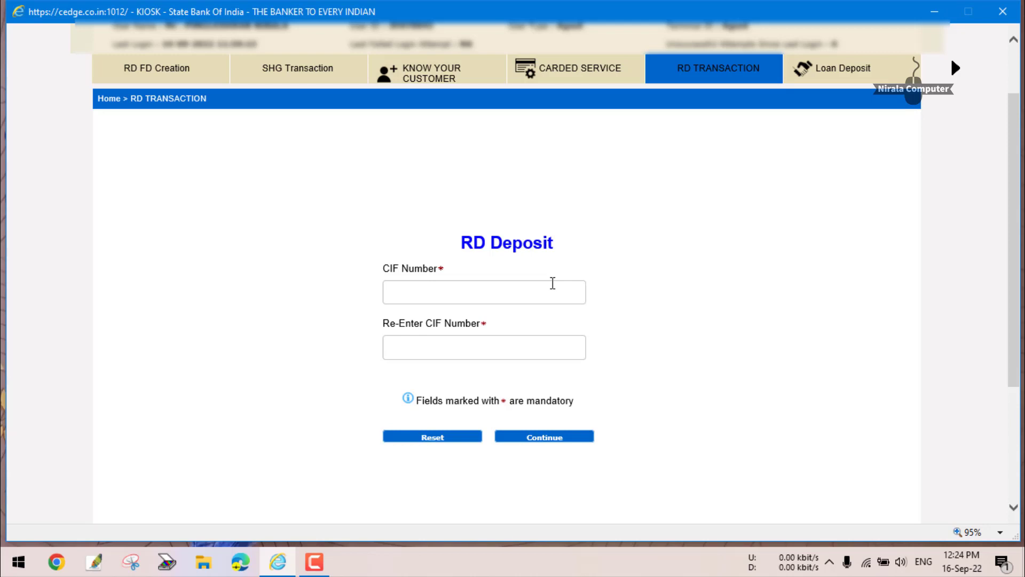
scroll(723, 245, "up", 2)
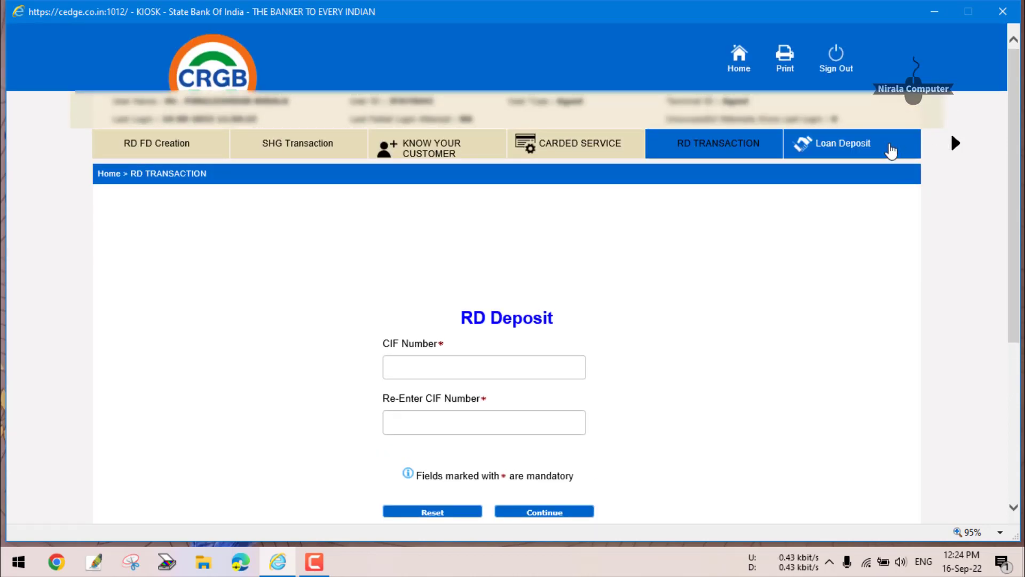
left_click(959, 145)
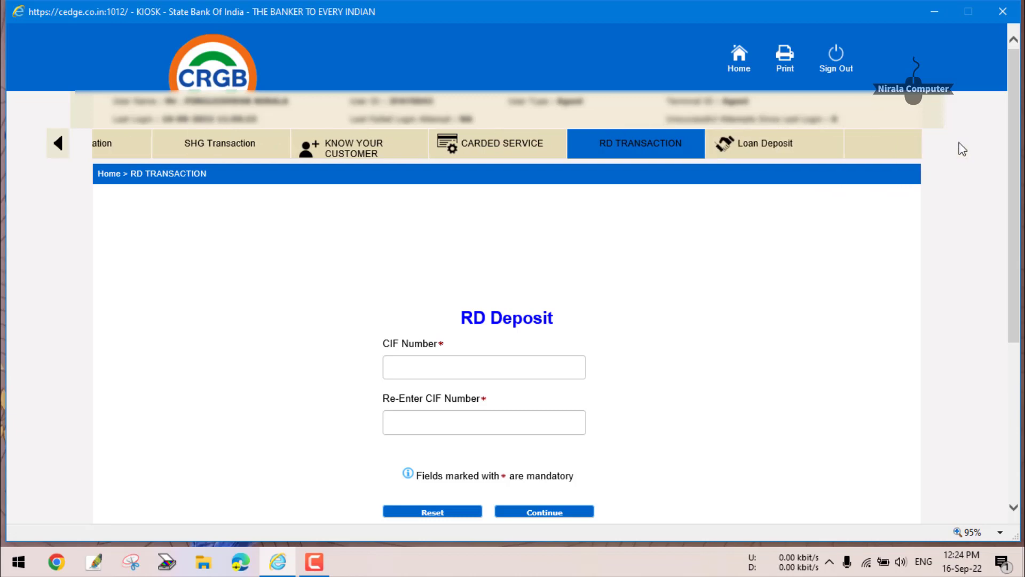
mouse_move(609, 155)
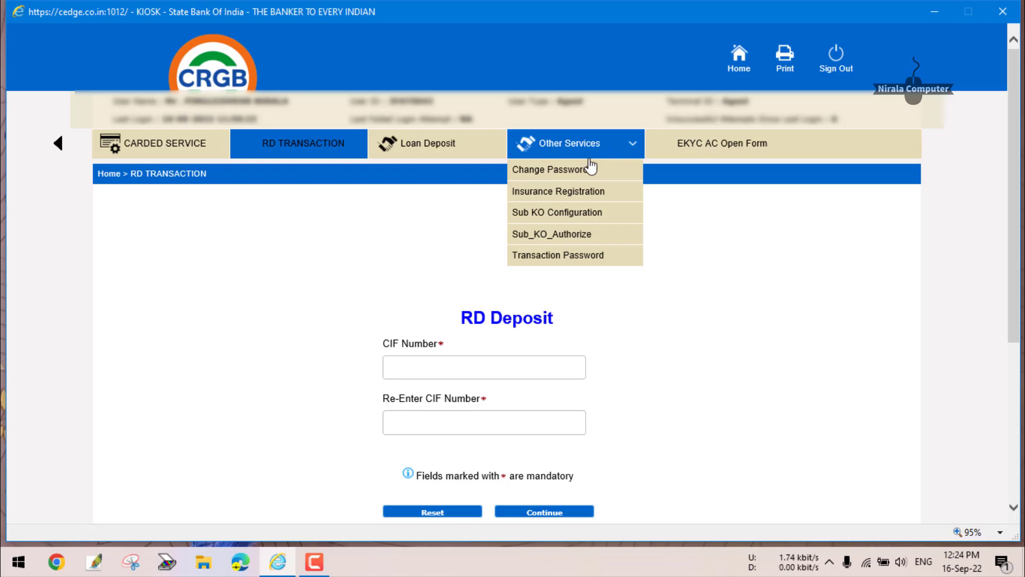
Open Insurance Registration and view its three Scheme Code options, leaving Scheme Code unselected.
left_click(585, 192)
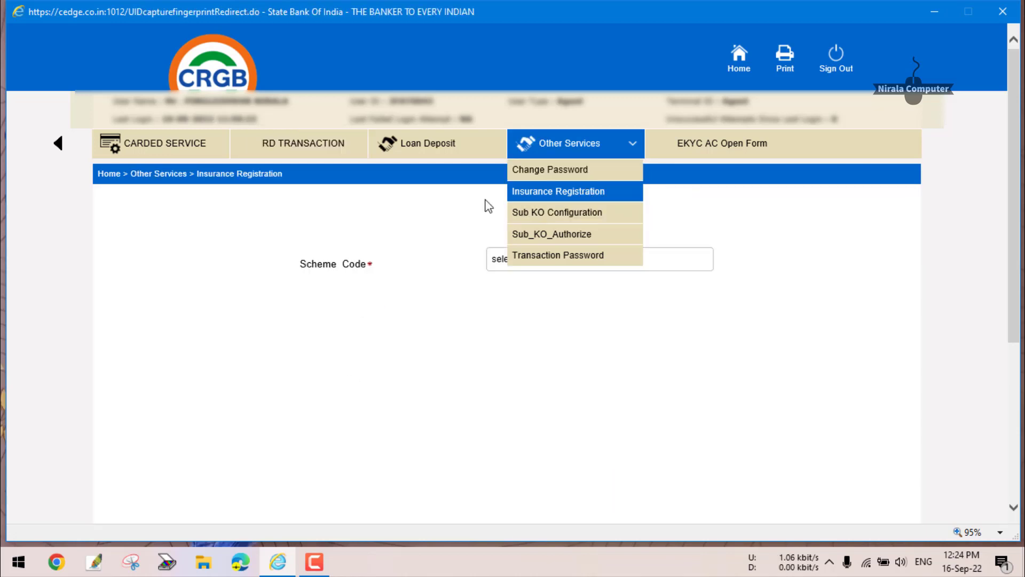
left_click(556, 262)
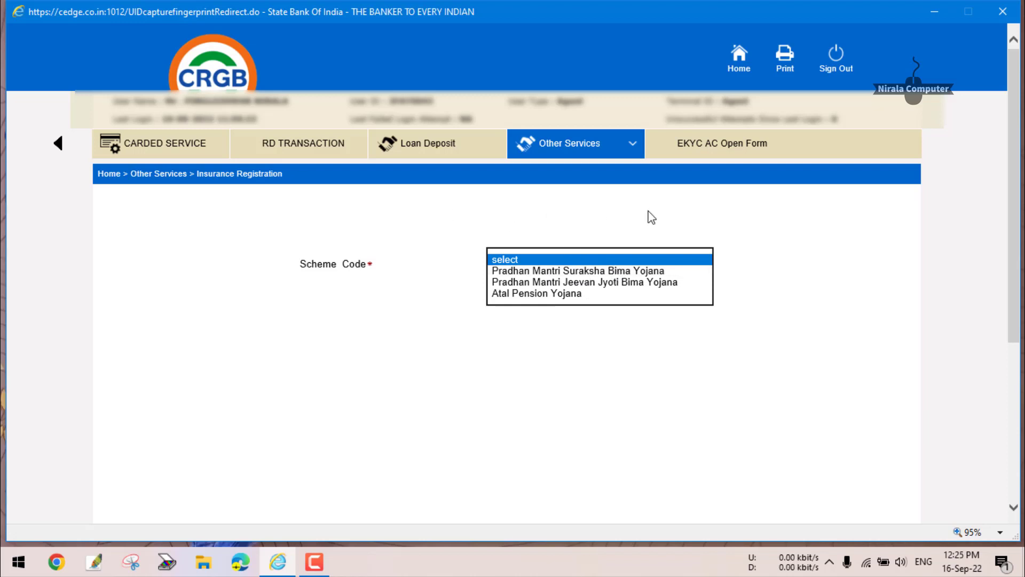
left_click(634, 151)
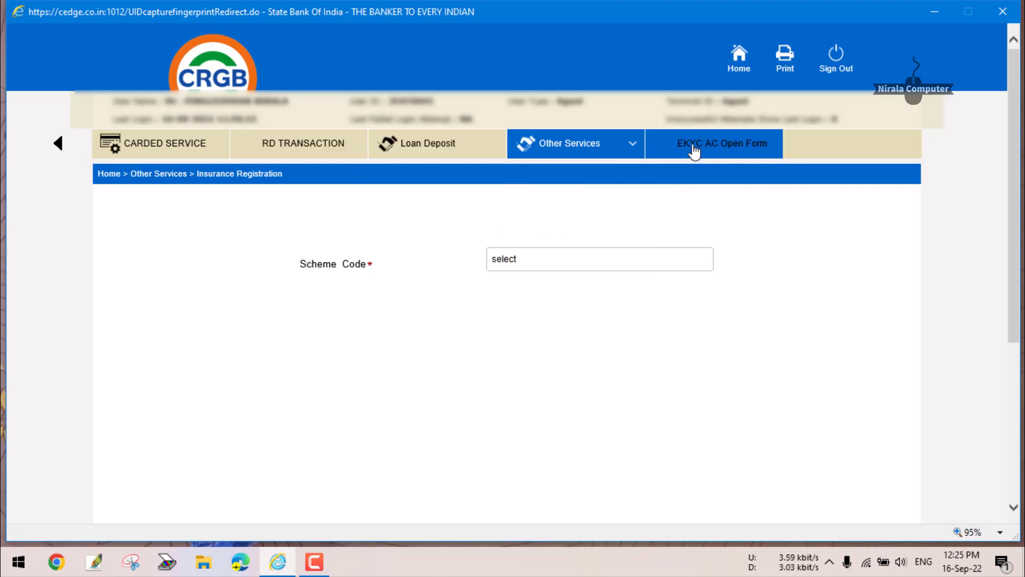
Visit the Know Your Customer UID Entry page, then go back to the EKYC AC Open Form.
left_click(762, 152)
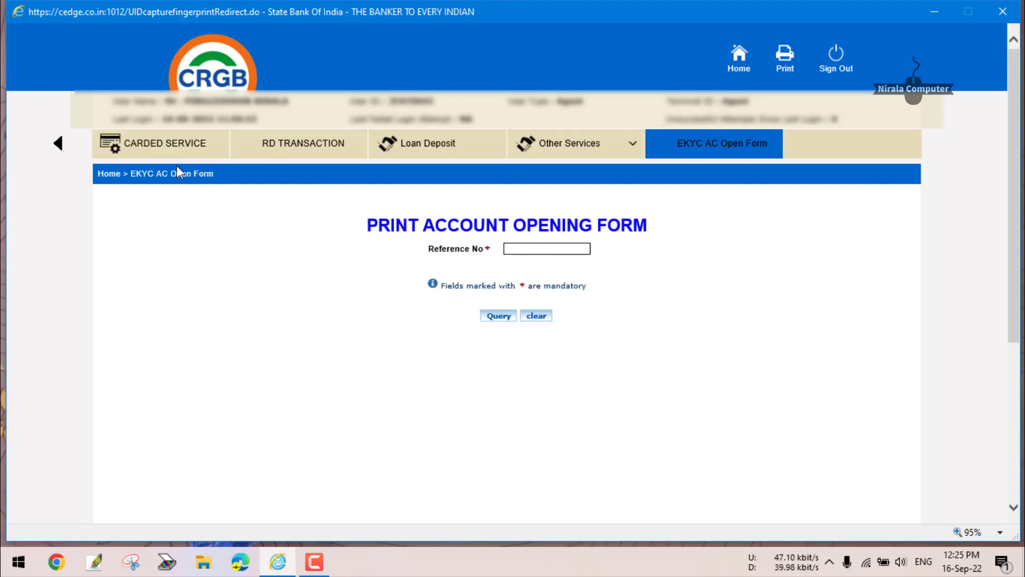
left_click(59, 143)
left_click(59, 143)
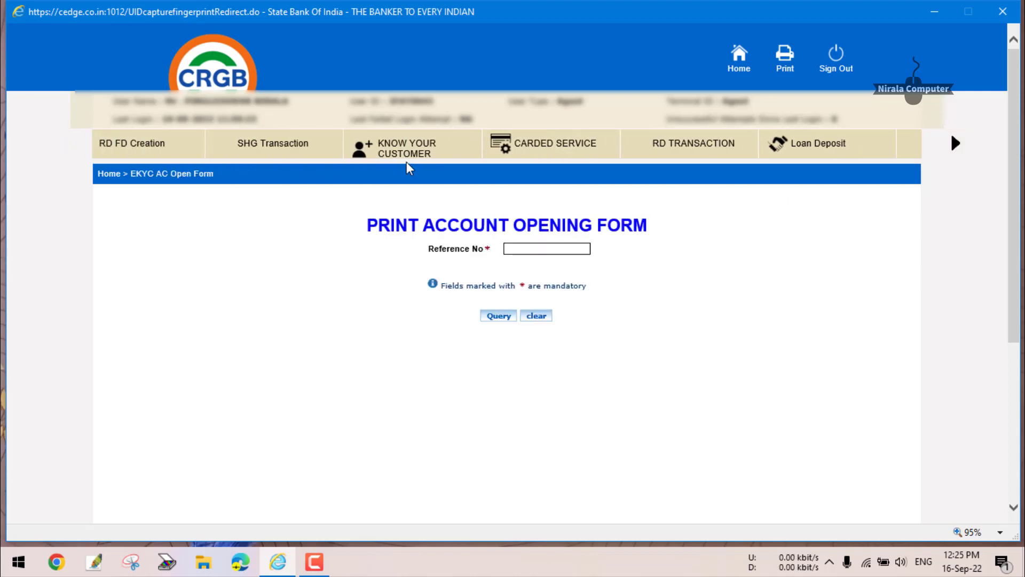
left_click(450, 155)
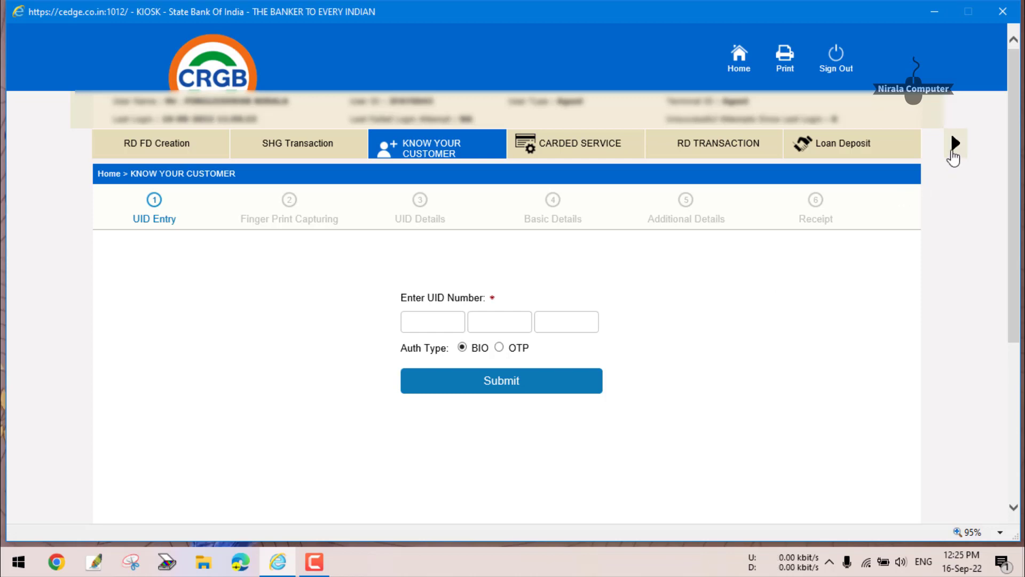
left_click(955, 144)
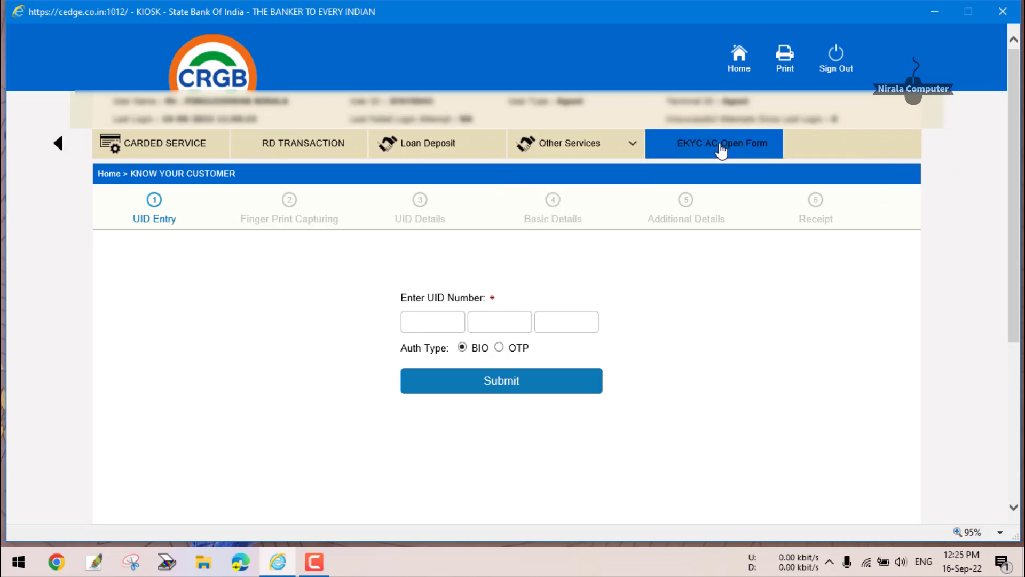
left_click(719, 148)
Put the cursor in the empty Reference No field of the Print Account Opening Form.
left_click(558, 247)
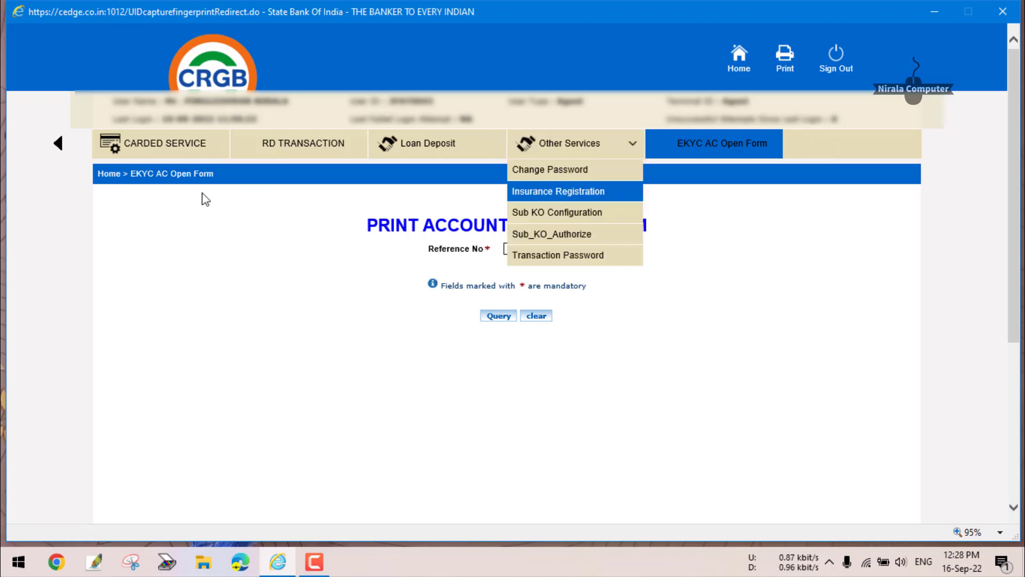
Scroll the tab strip back left so the first service tabs reappear.
left_click(58, 144)
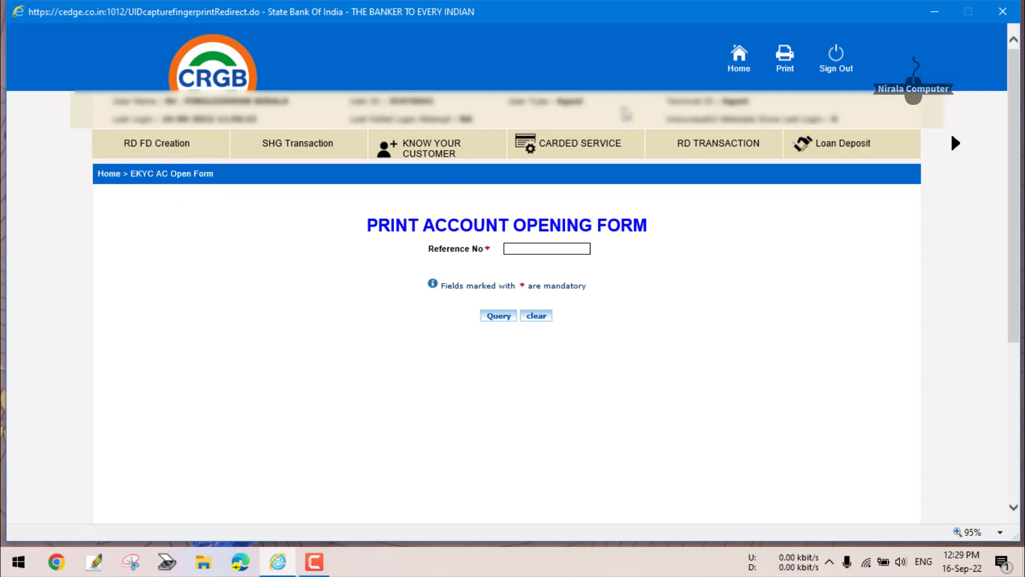
left_click(741, 55)
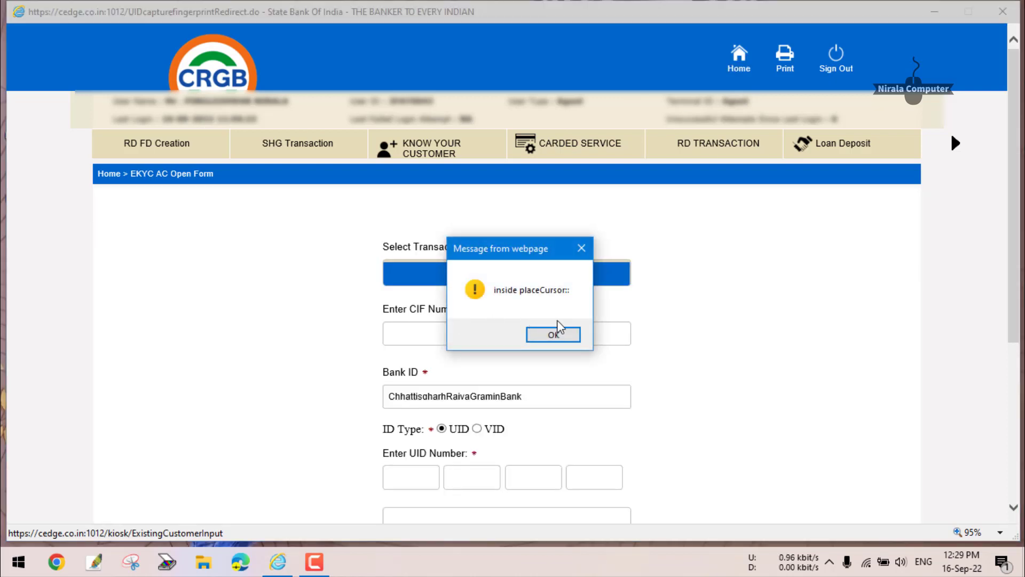
left_click(555, 332)
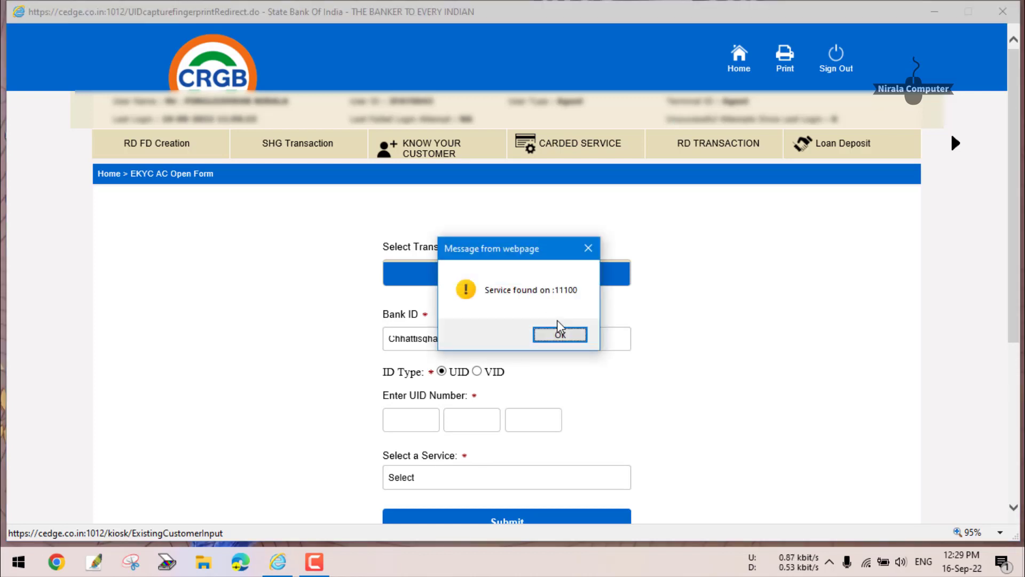
left_click(556, 321)
key("Return")
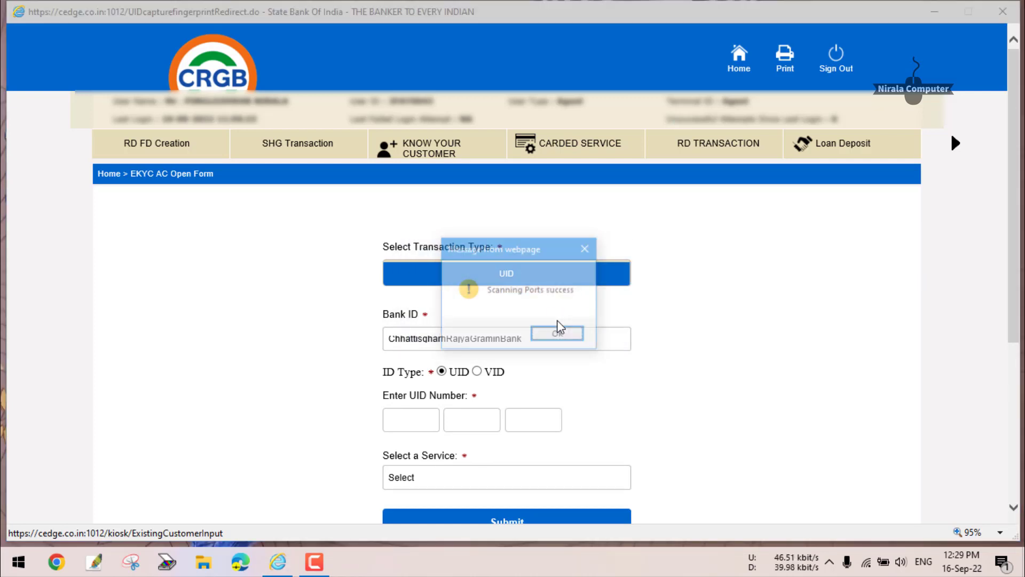
key("Return")
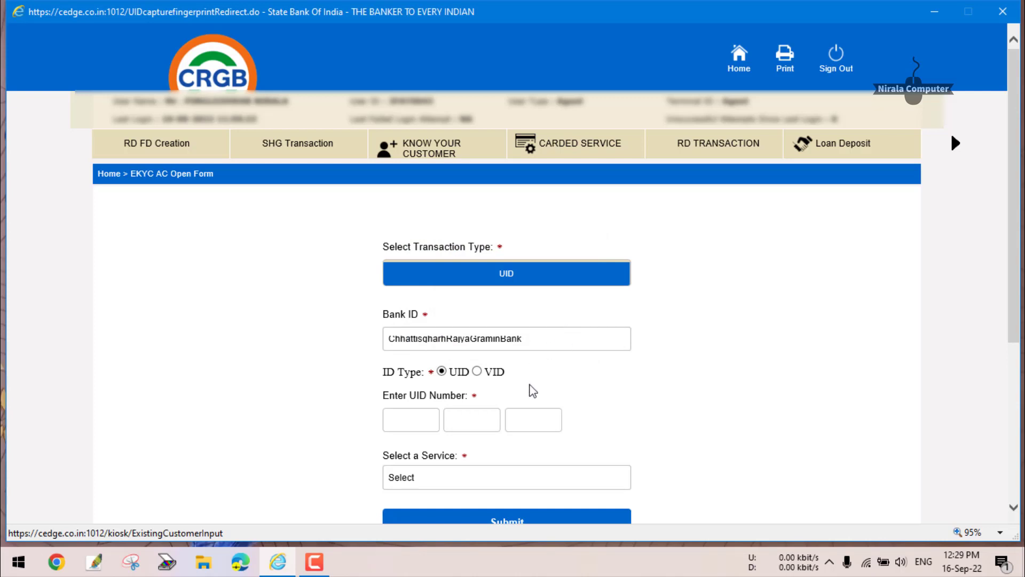
scroll(628, 403, "down", 2)
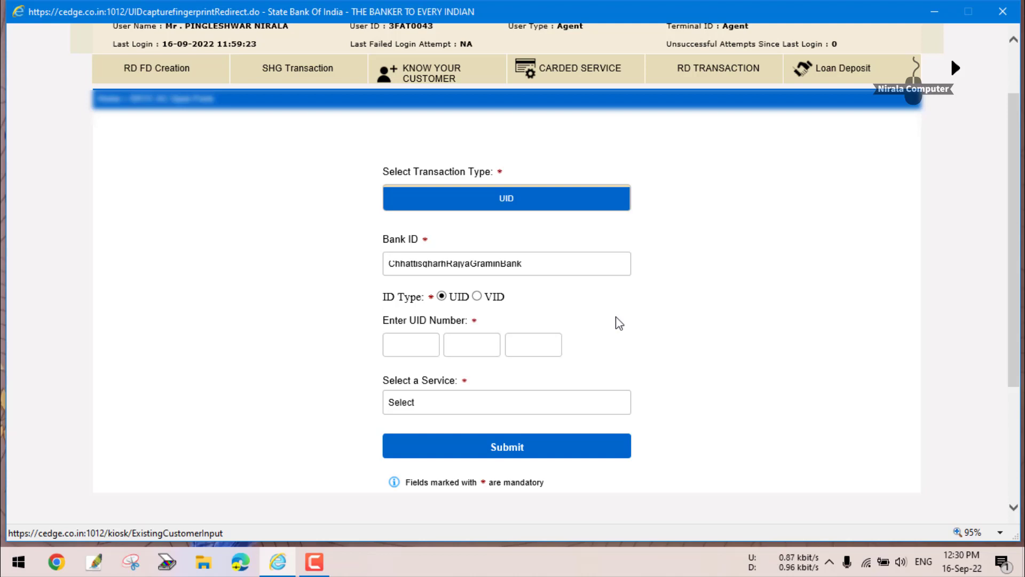
scroll(616, 322, "up", 2)
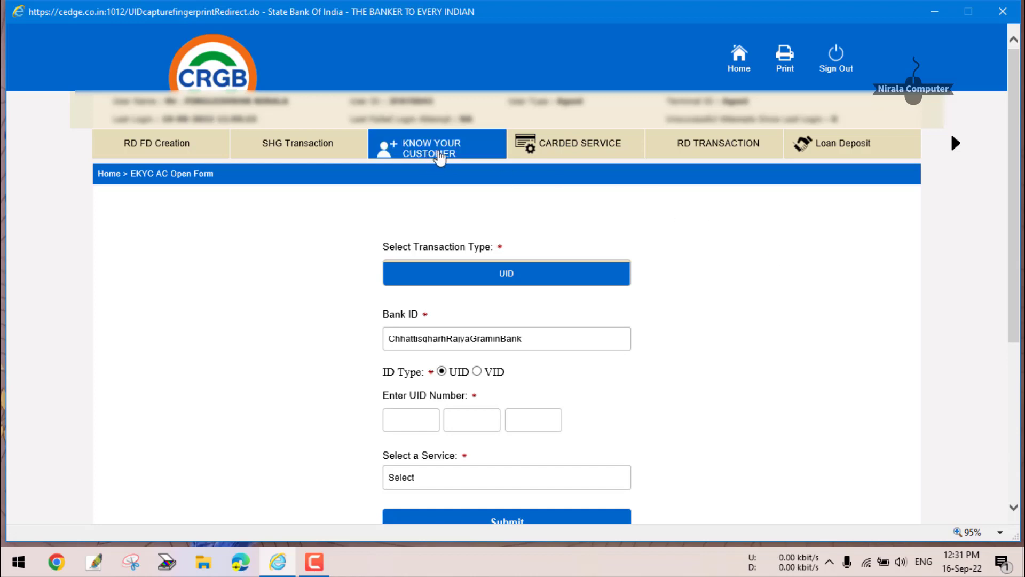
Open Know Your Customer at its UID Entry step and shift the tabs to show Other Services.
left_click(439, 156)
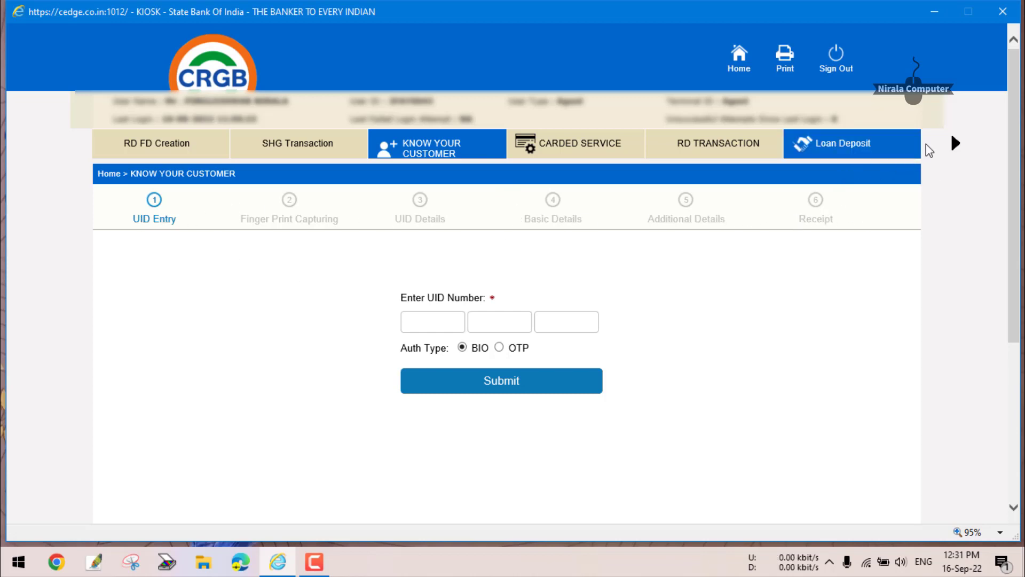
left_click(955, 143)
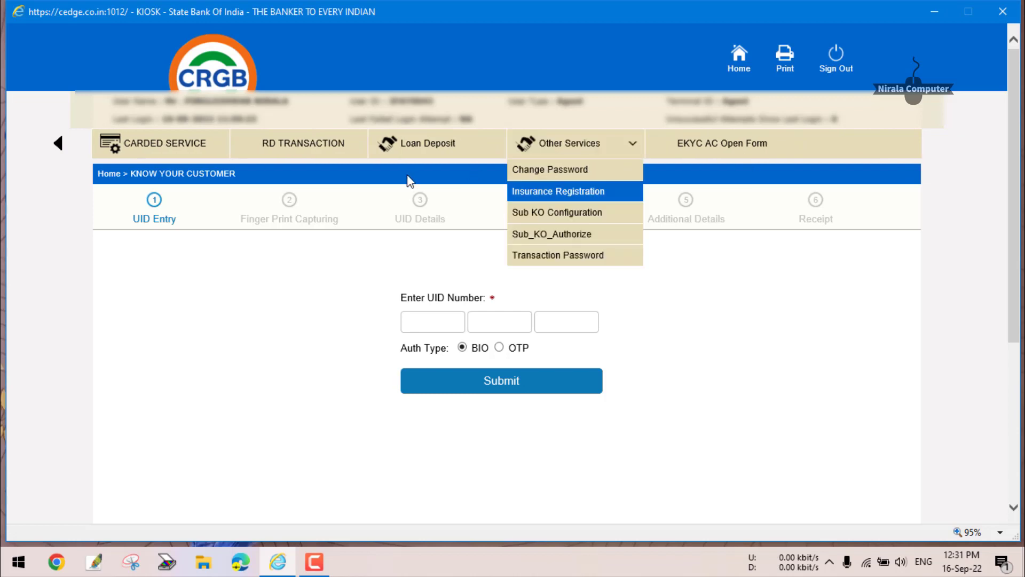